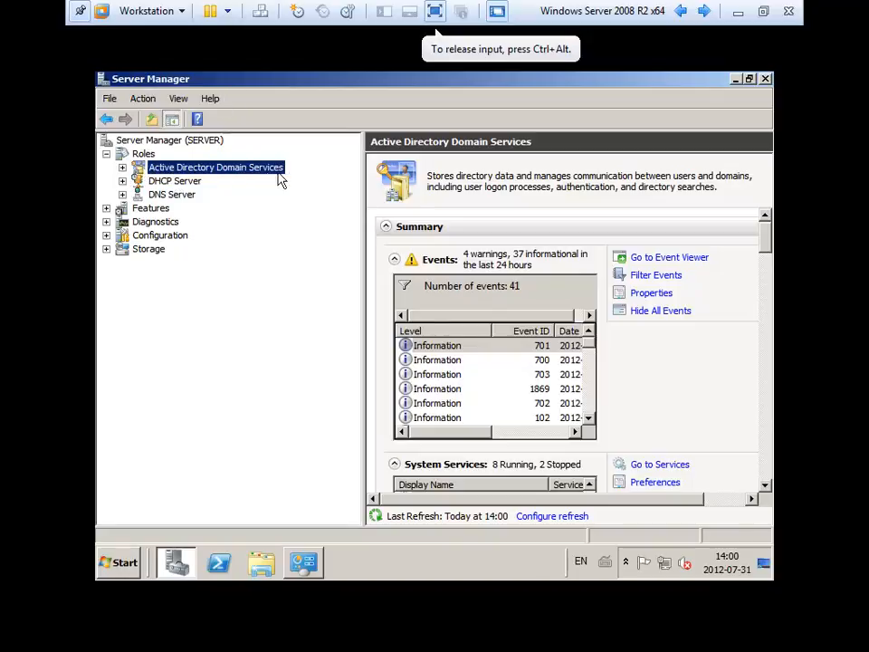
# Expand Active Directory Domain Services and open Active Directory Users and Computers to reveal contoso.com.
pyautogui.click(123, 167)
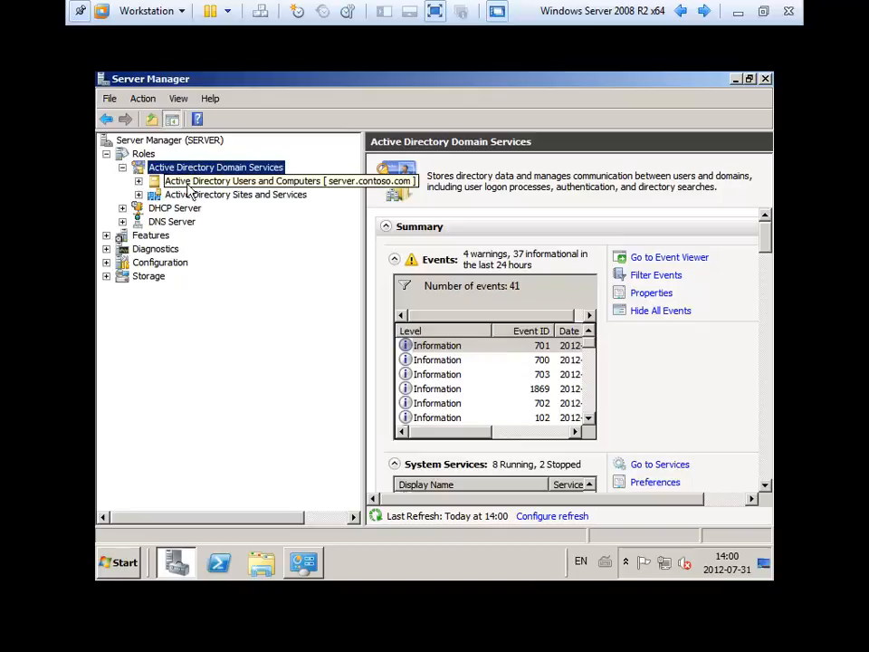
pyautogui.click(269, 186)
pyautogui.click(139, 182)
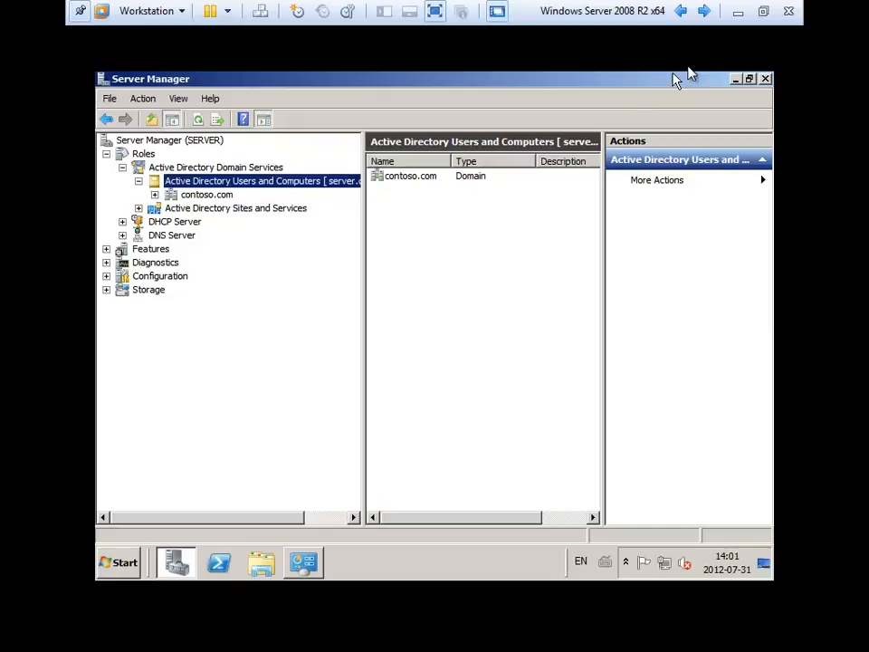
# Launch the standalone Active Directory Users and Computers console from Administrative Tools, expand contoso.com, then close it.
pyautogui.click(738, 82)
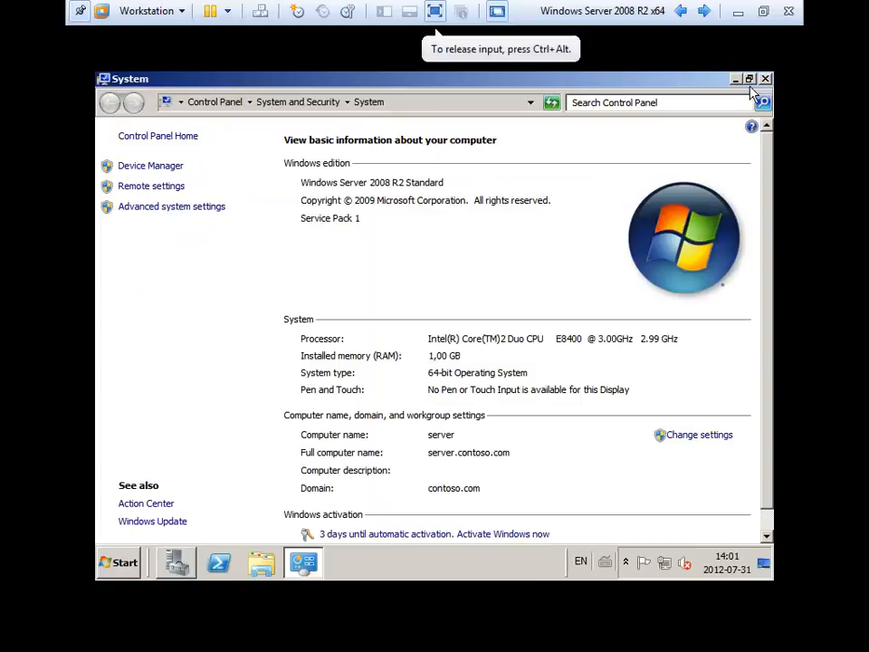
pyautogui.click(763, 81)
pyautogui.click(119, 562)
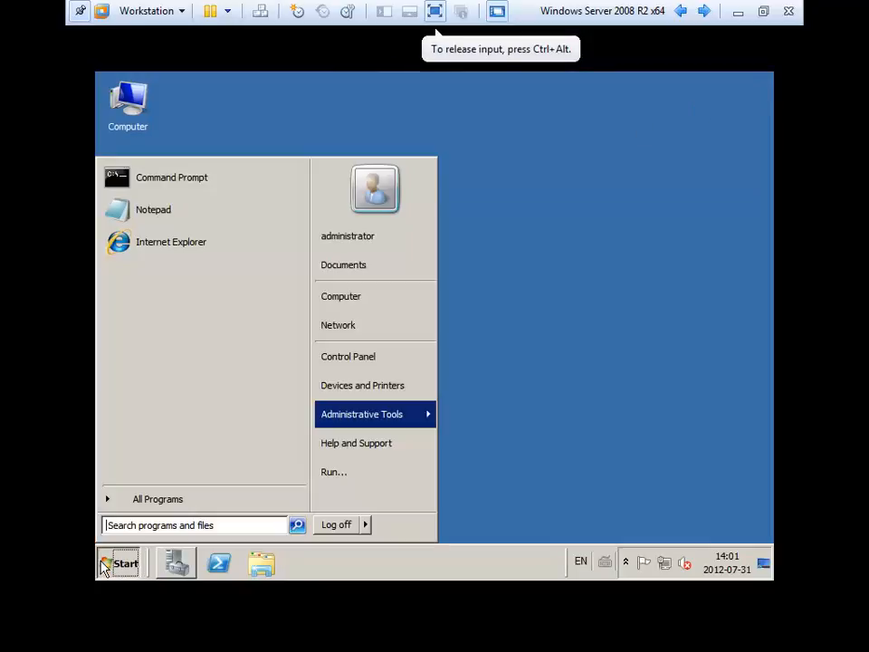
pyautogui.moveTo(358, 423)
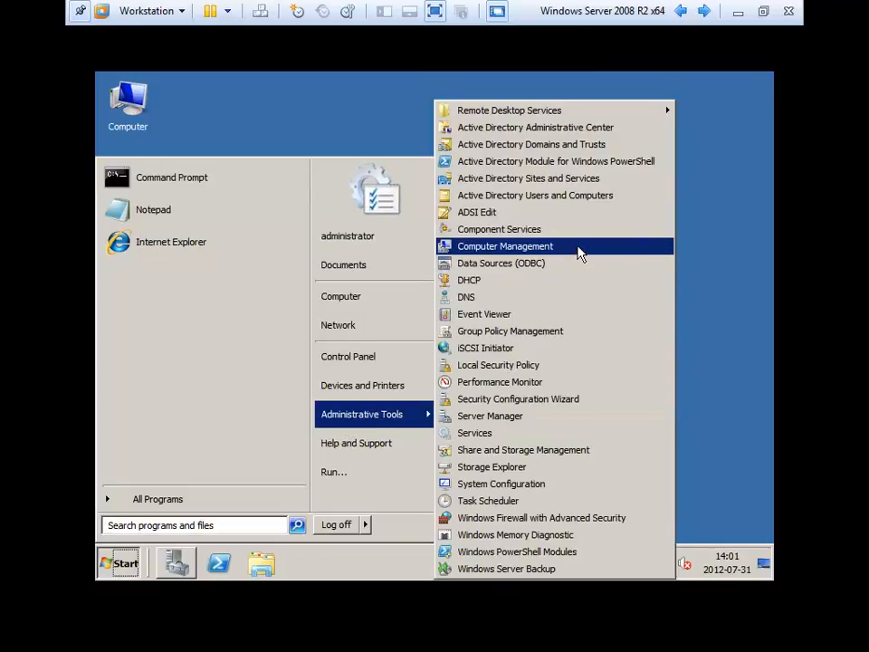
pyautogui.click(604, 203)
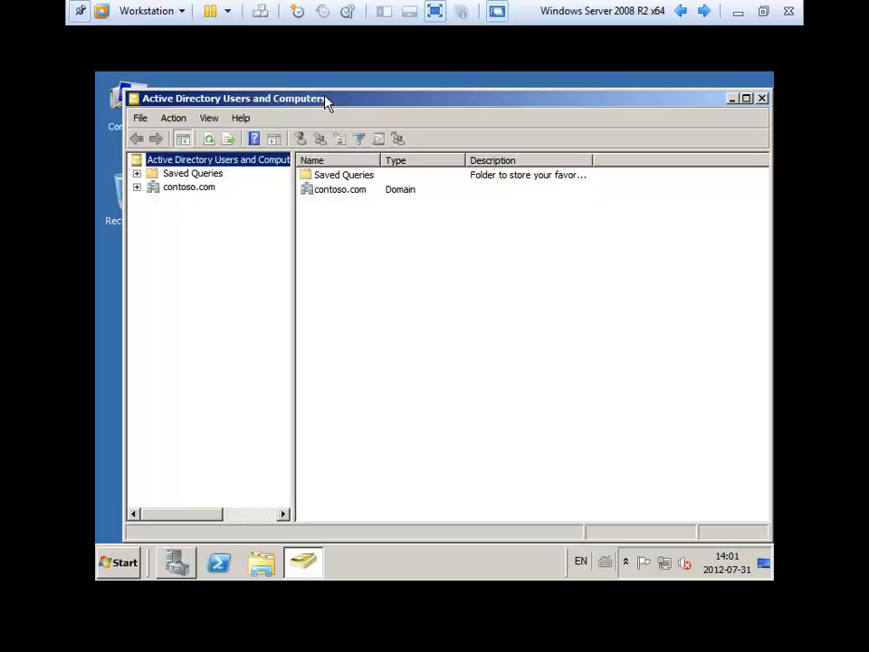
pyautogui.click(137, 186)
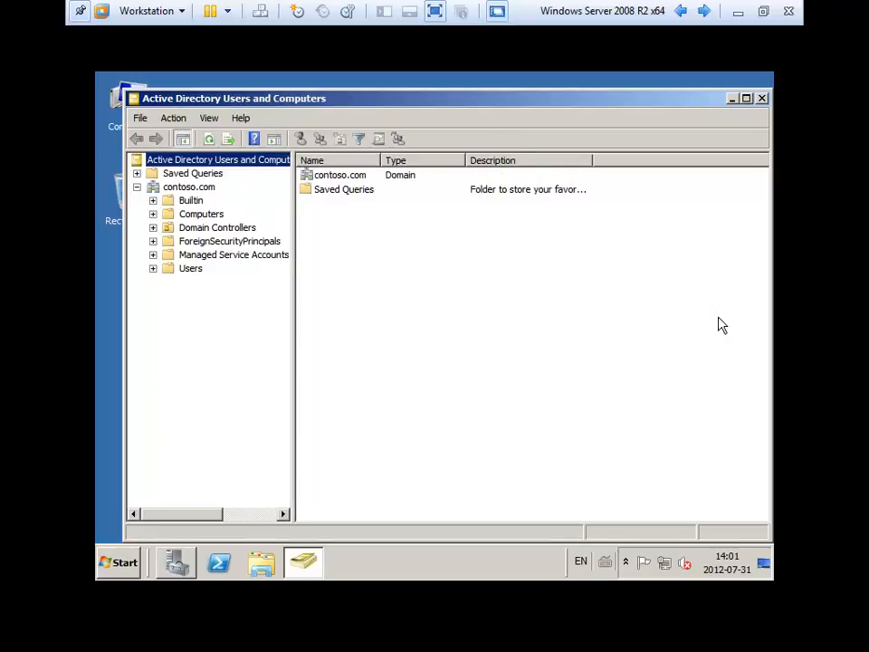
pyautogui.click(762, 97)
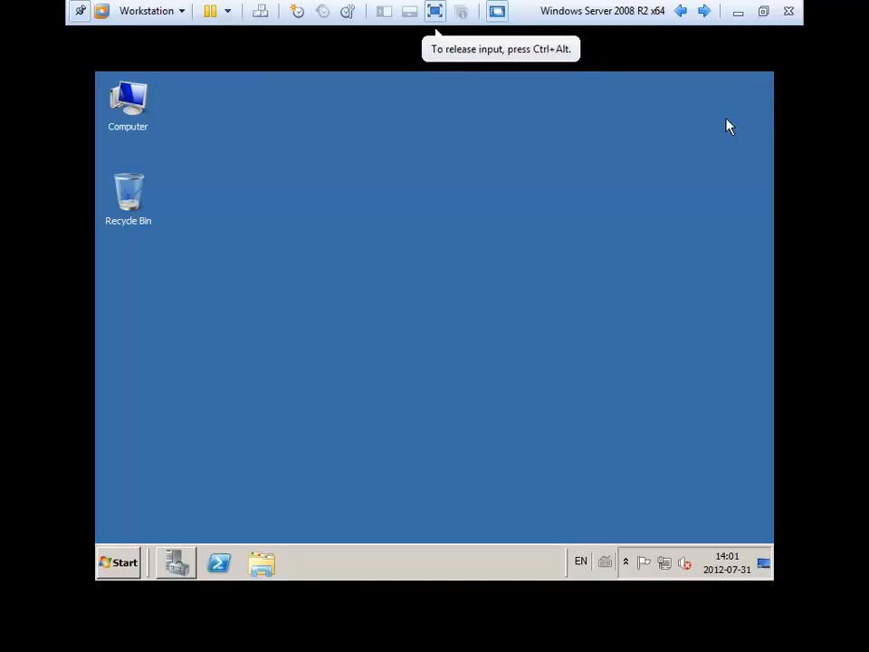
# Run mmc.exe to open a new Console1 and maximize it.
pyautogui.click(127, 564)
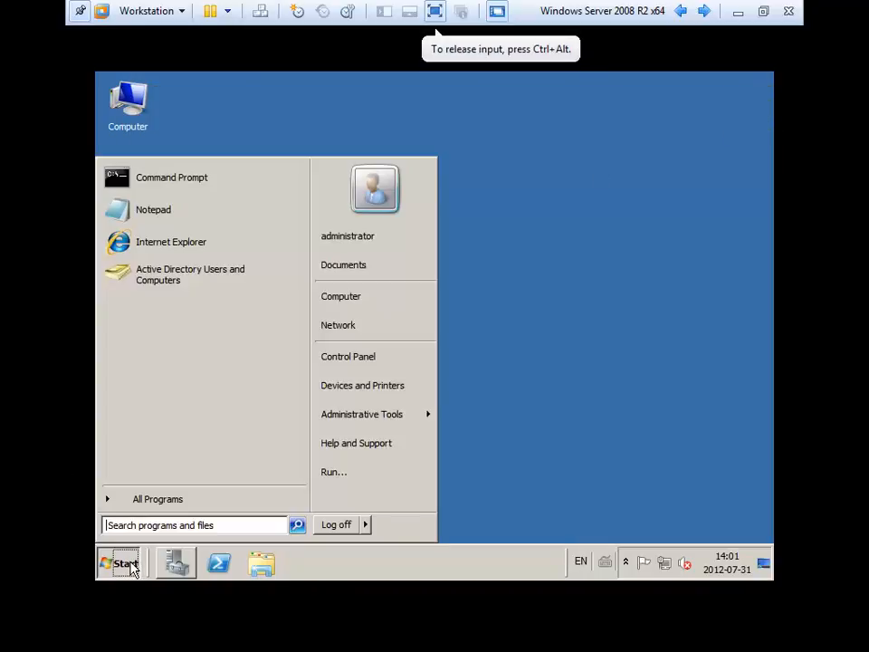
pyautogui.click(350, 480)
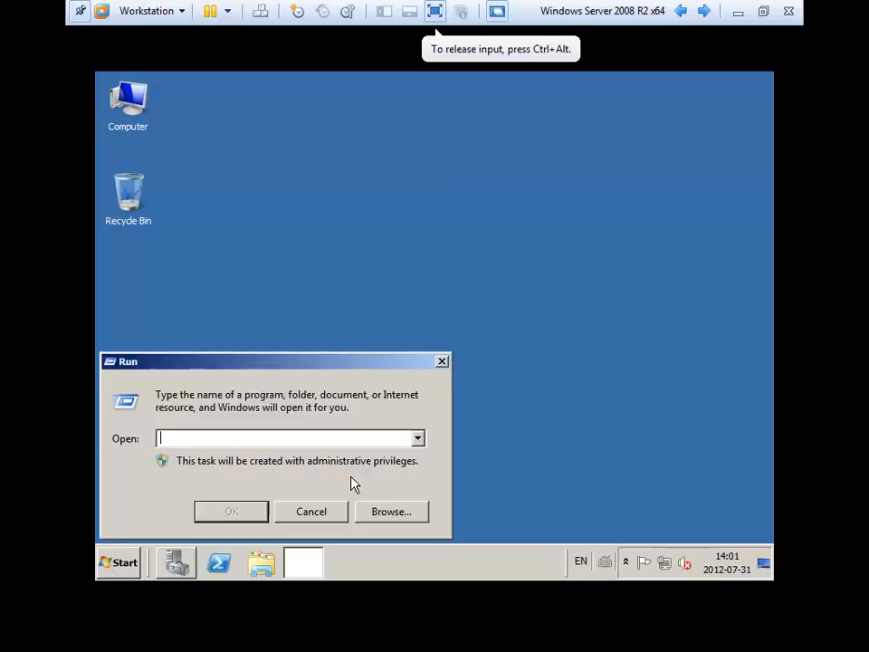
pyautogui.write('mmc.exe')
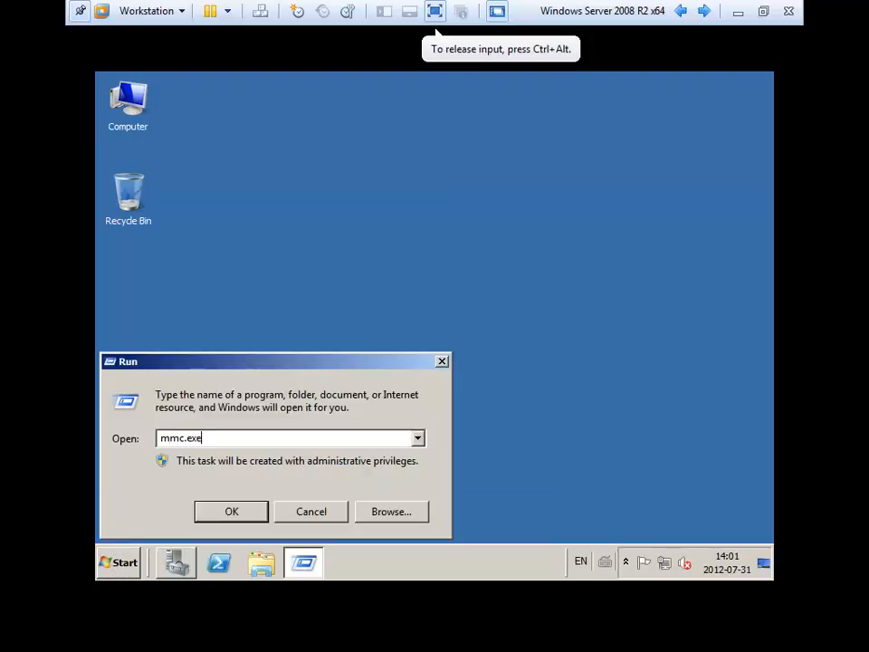
pyautogui.press('Return')
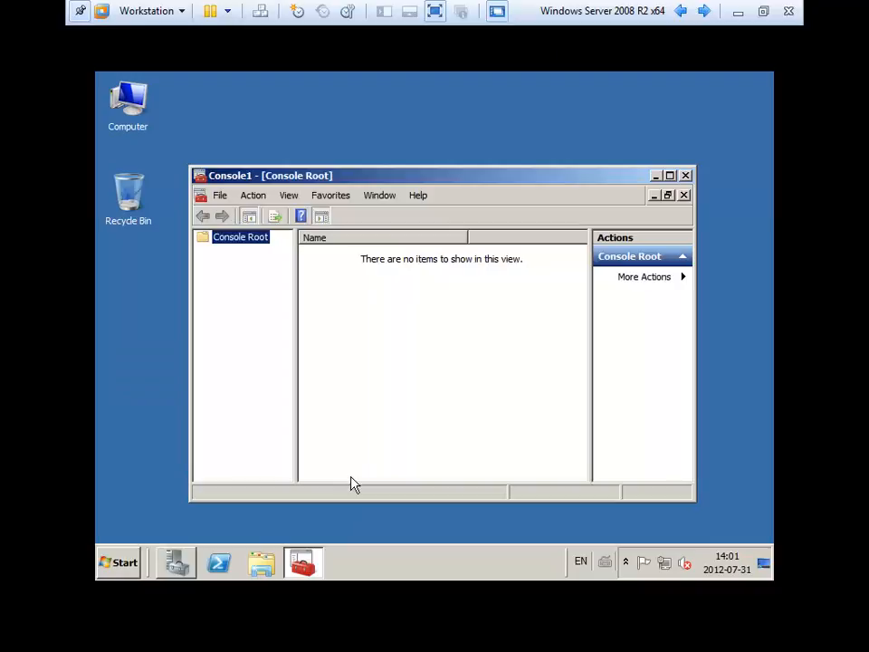
pyautogui.click(670, 175)
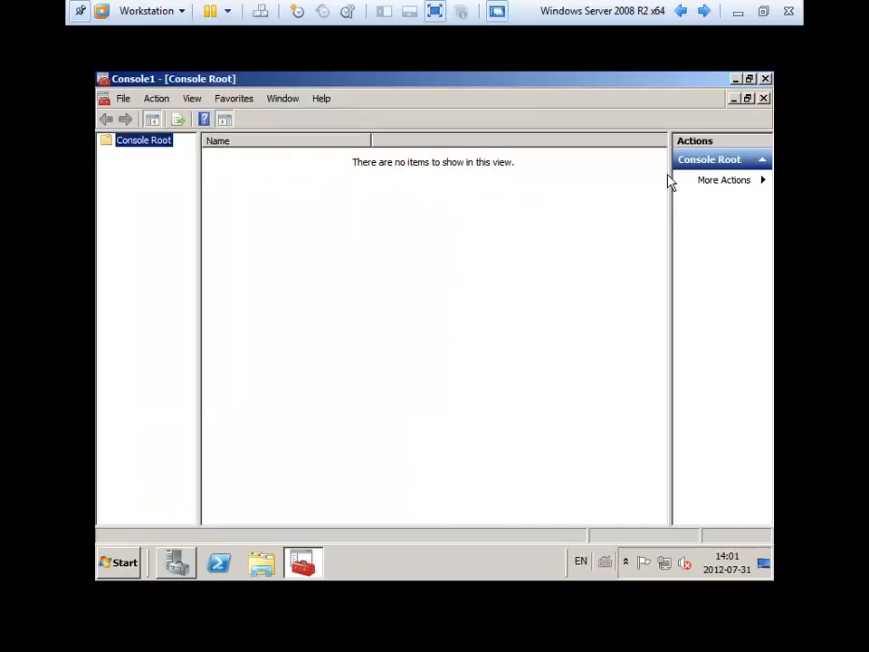
pyautogui.click(497, 289)
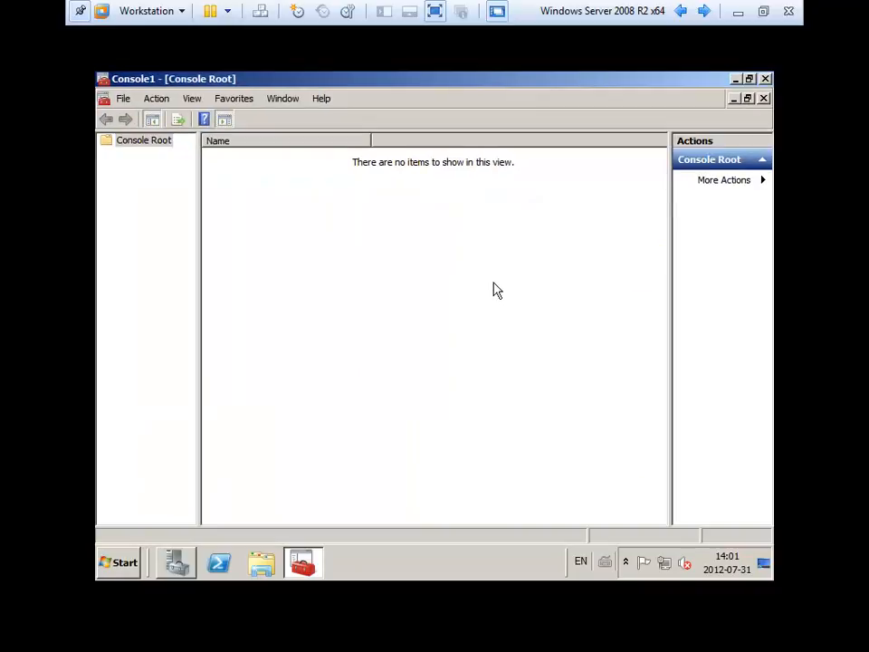
# Select Console Root and browse the View, Action and File menus.
pyautogui.click(142, 183)
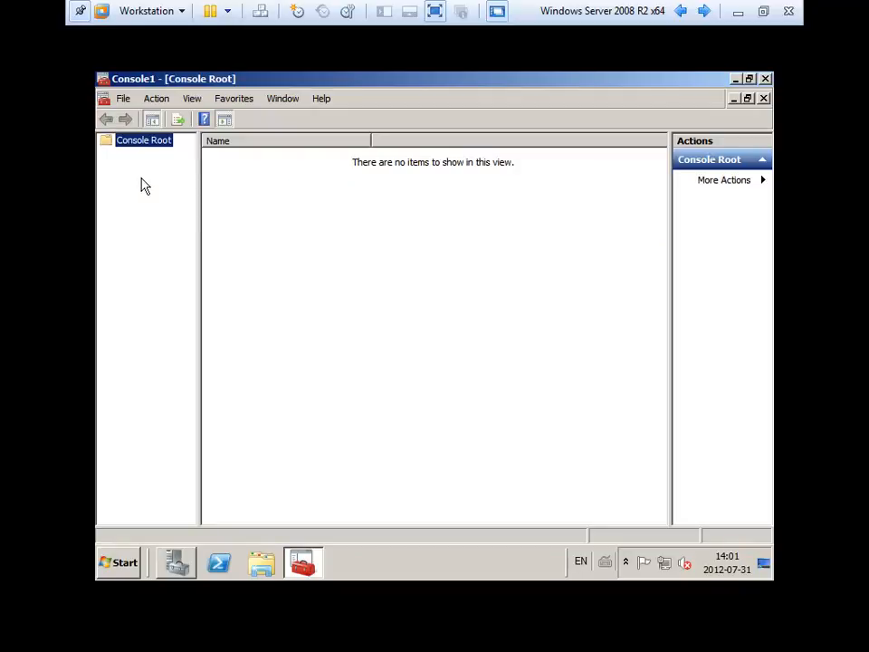
pyautogui.click(195, 101)
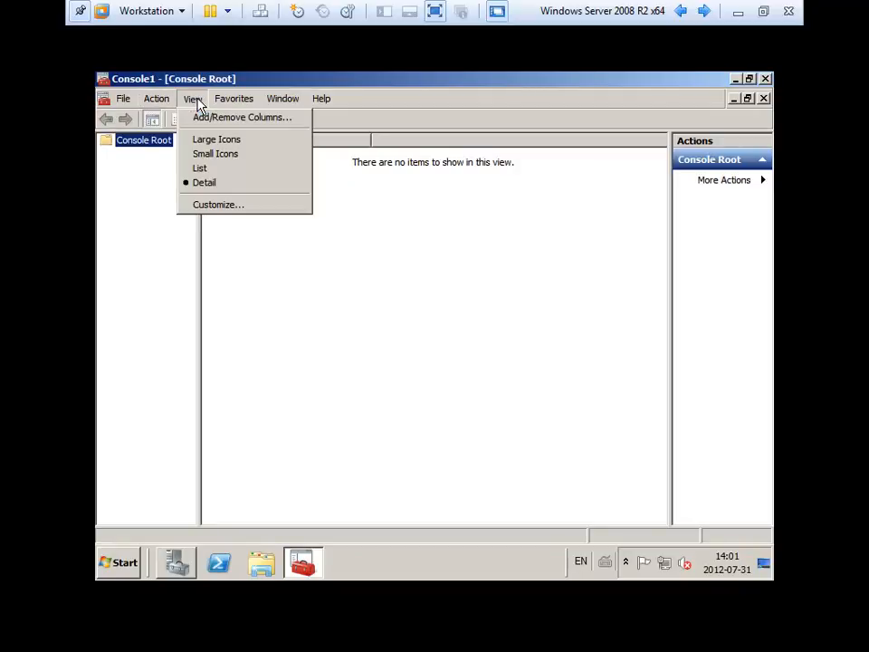
pyautogui.click(198, 105)
pyautogui.click(157, 103)
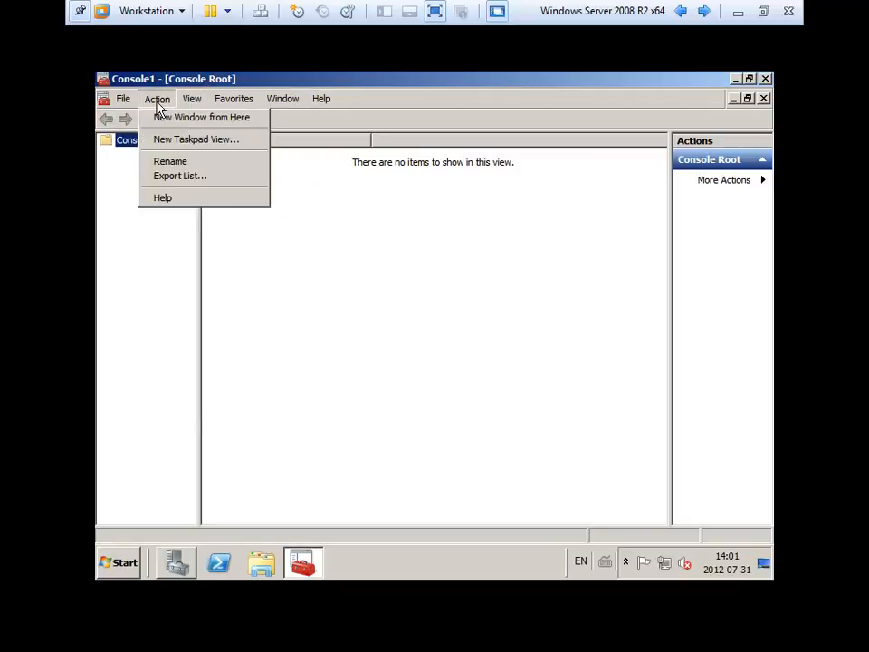
pyautogui.click(157, 100)
pyautogui.click(130, 100)
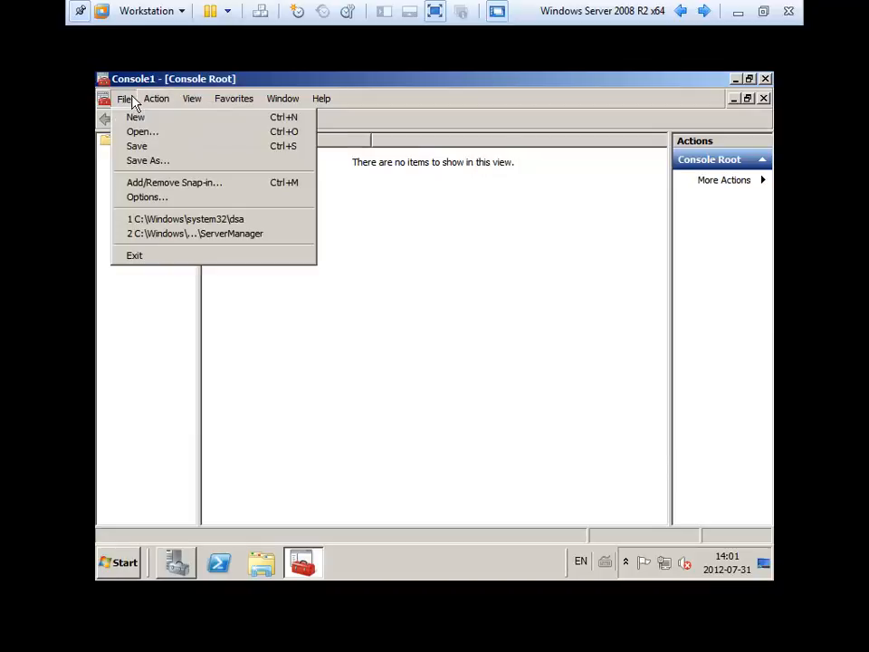
# Add the Active Directory Users and Computers, DHCP and DNS snap-ins and confirm.
pyautogui.click(188, 185)
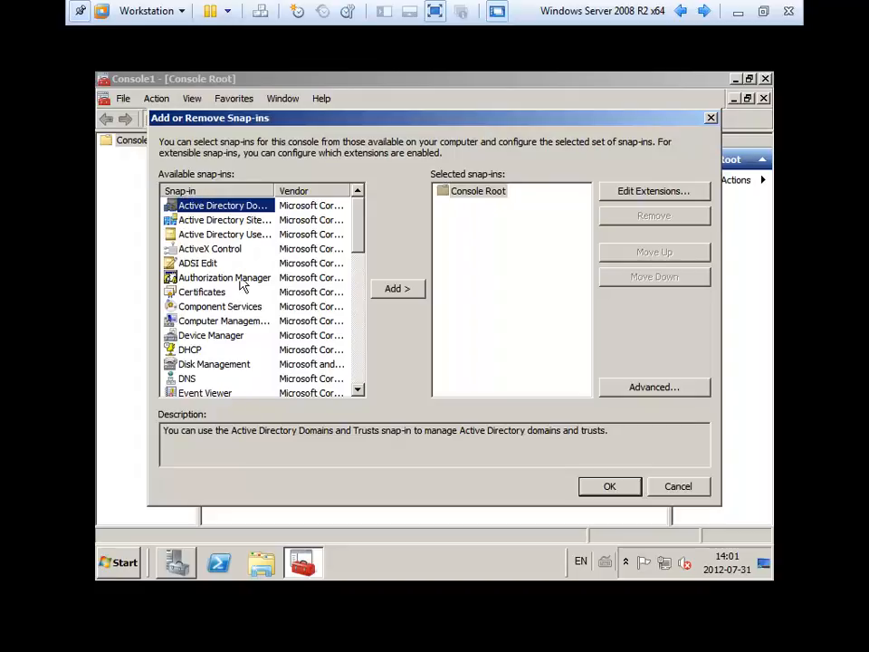
pyautogui.moveTo(272, 190); pyautogui.dragTo(329, 189)
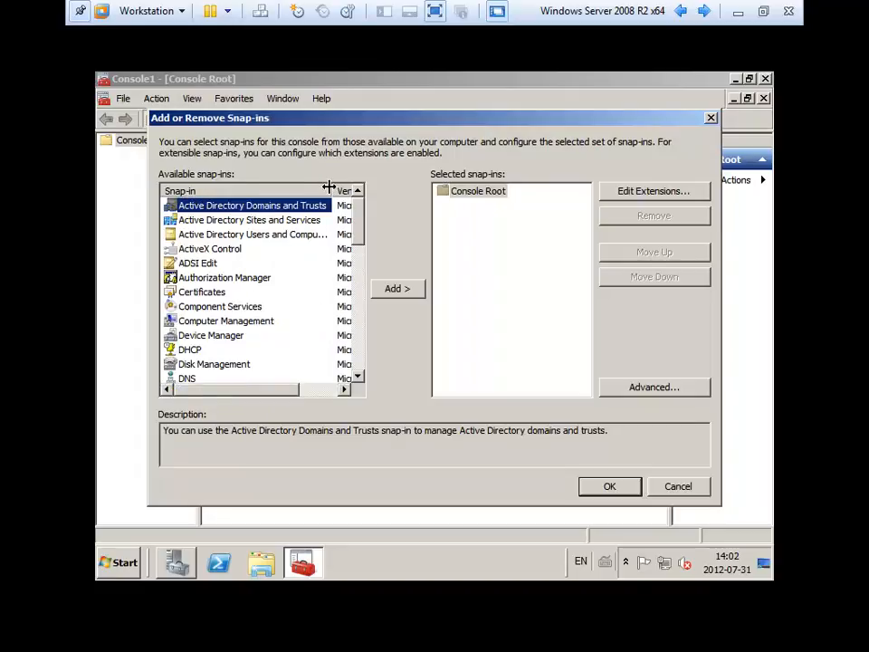
pyautogui.click(304, 234)
pyautogui.click(394, 289)
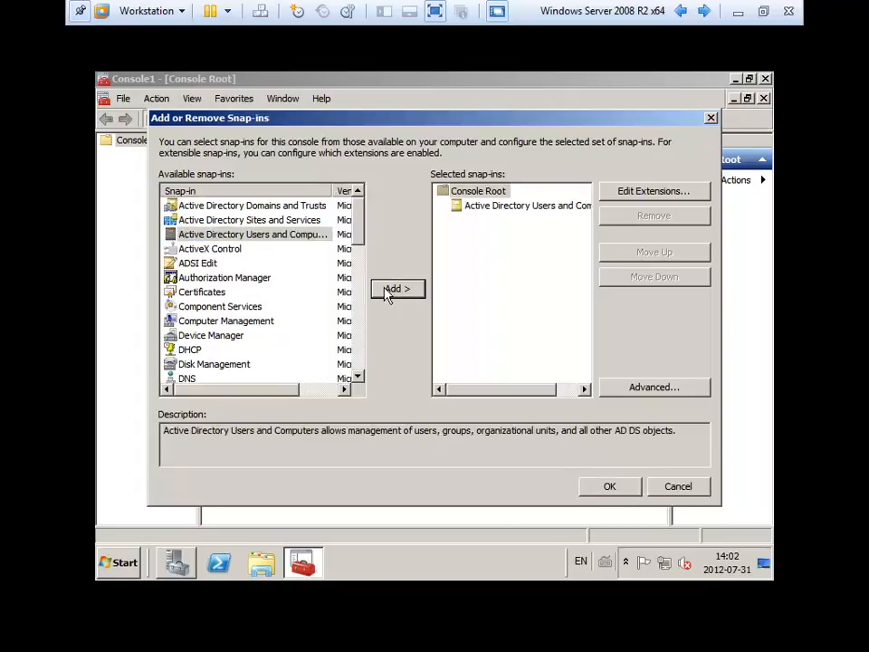
pyautogui.click(192, 350)
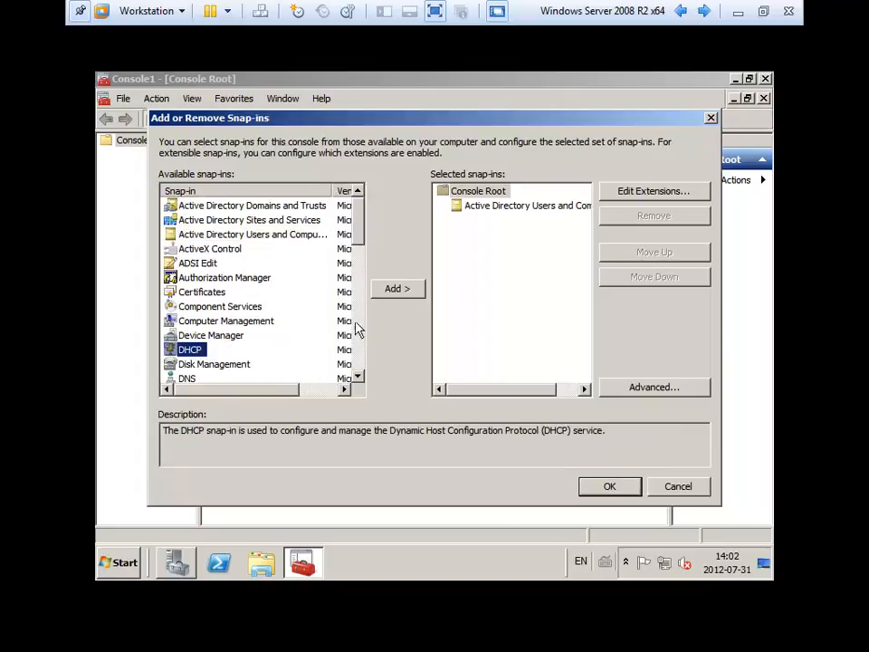
pyautogui.click(392, 290)
pyautogui.click(187, 378)
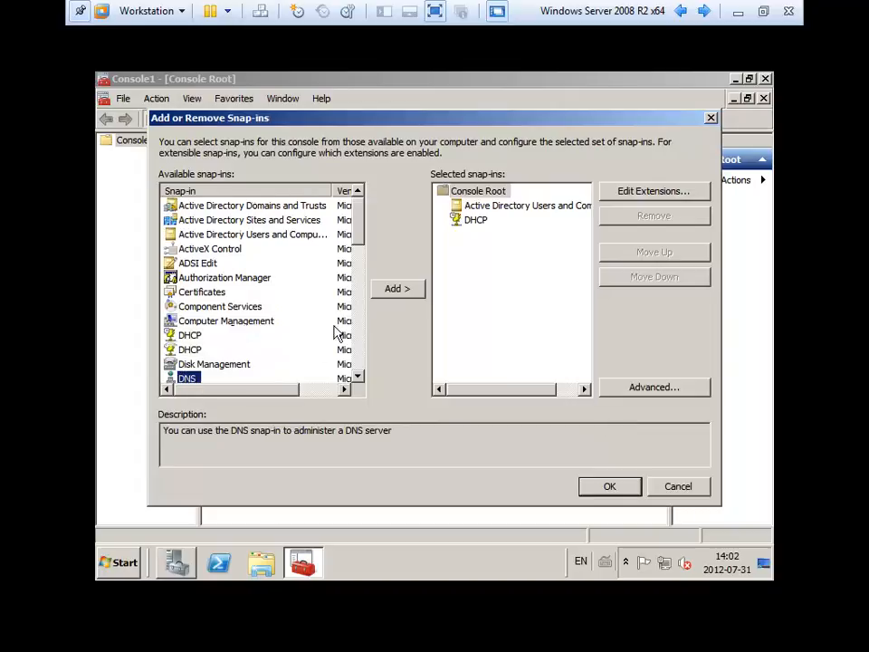
pyautogui.click(397, 290)
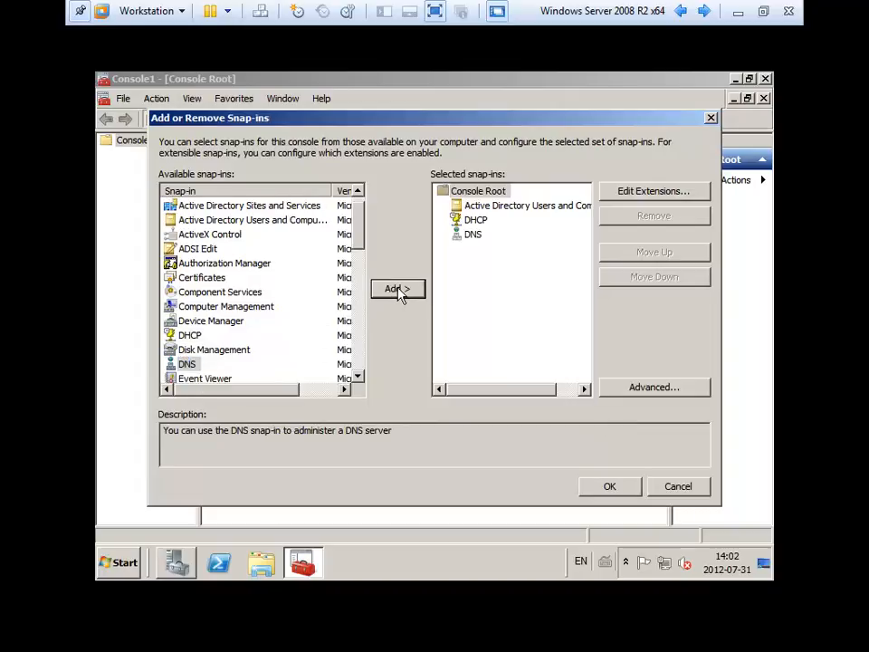
pyautogui.click(607, 489)
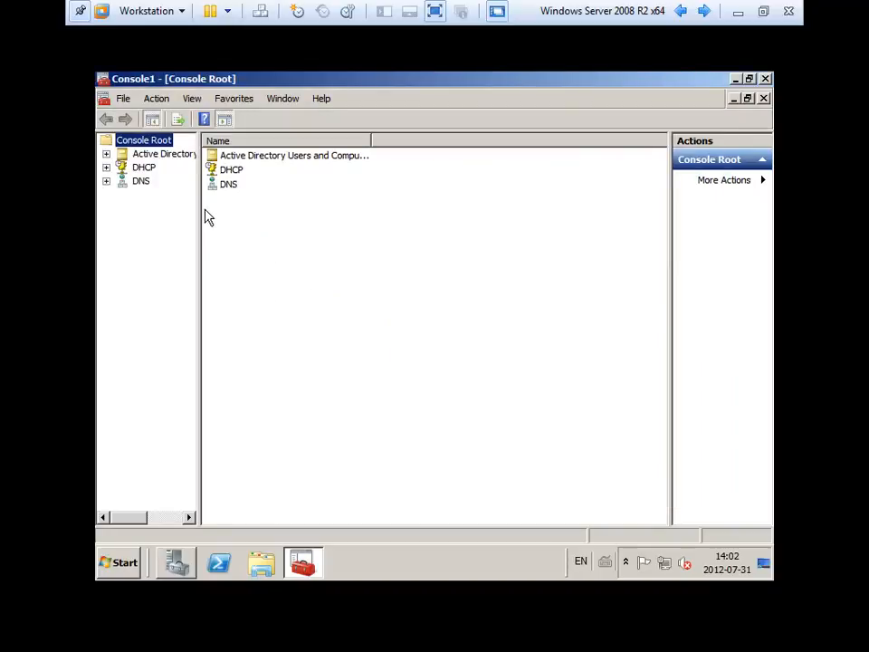
# Widen the tree pane and expand Active Directory Users and Computers down to contoso.com.
pyautogui.moveTo(198, 209); pyautogui.dragTo(246, 214)
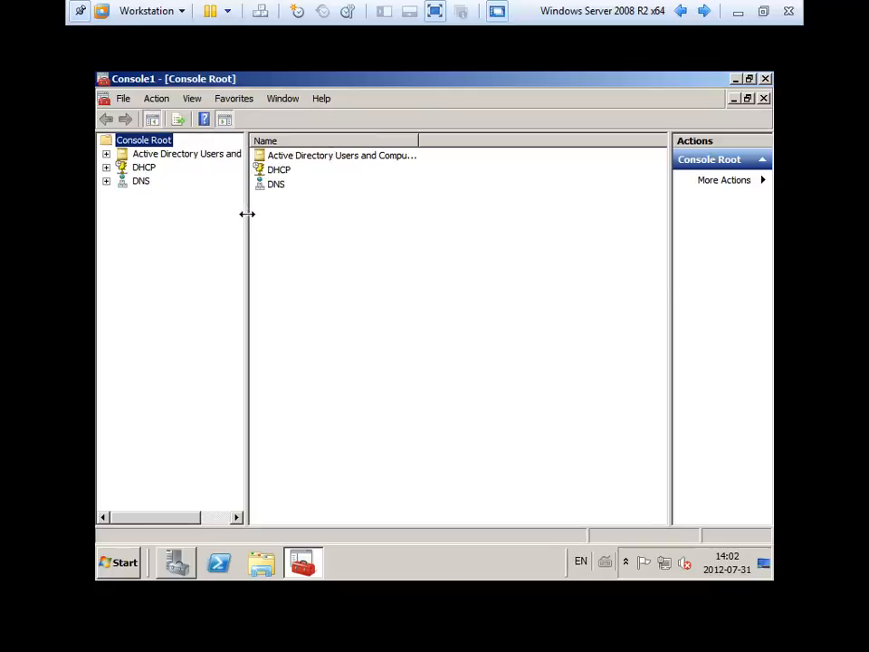
pyautogui.click(107, 155)
pyautogui.click(122, 181)
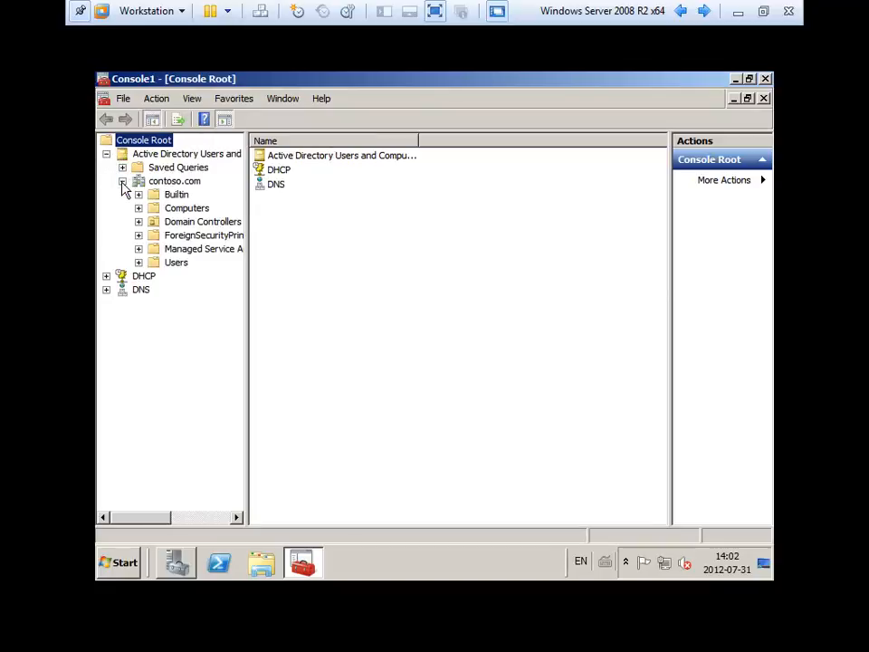
# Save the console to the Desktop as 'Gestion' and close it.
pyautogui.click(123, 98)
pyautogui.click(138, 161)
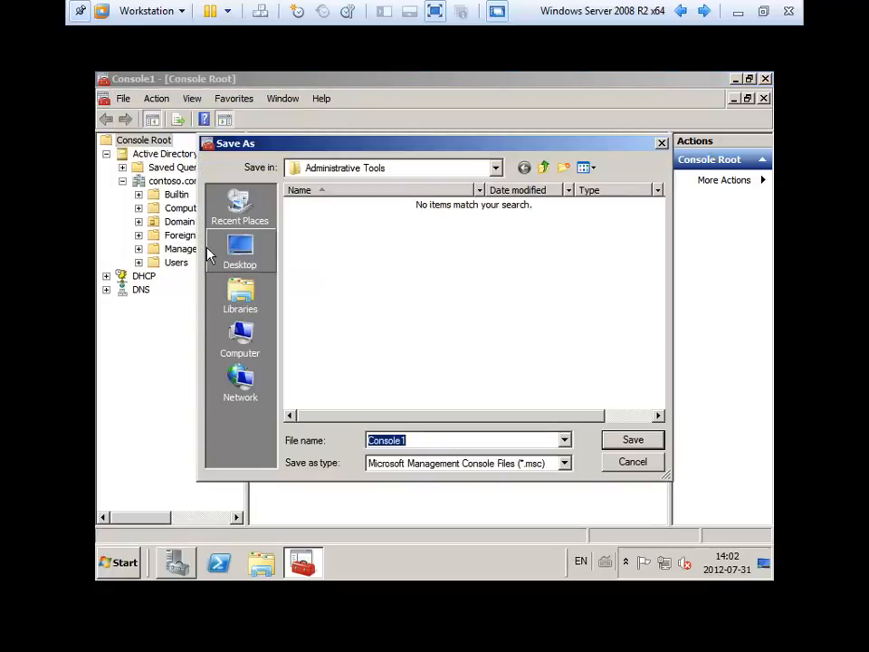
pyautogui.click(224, 266)
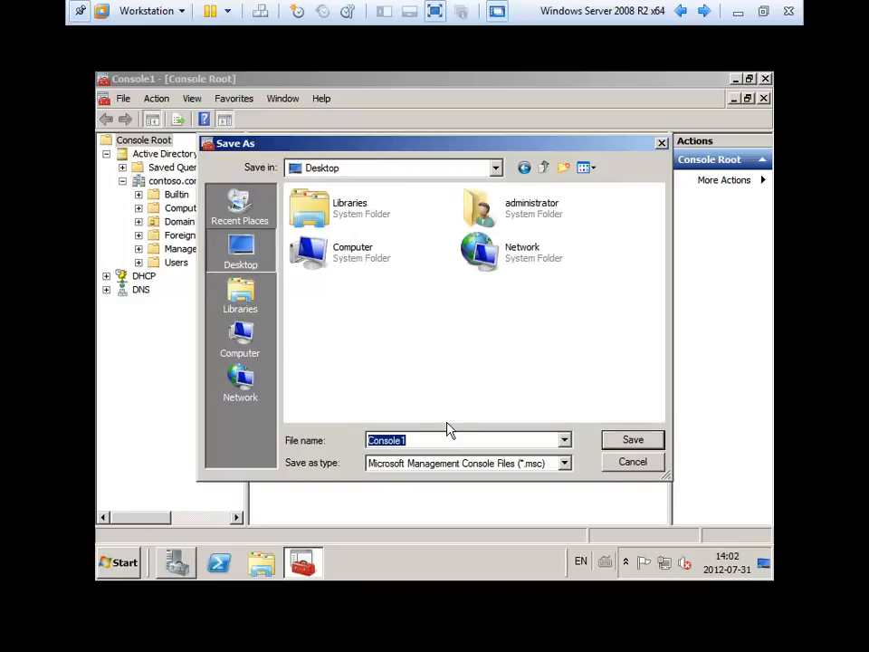
pyautogui.write('Gestion')
pyautogui.press('Return')
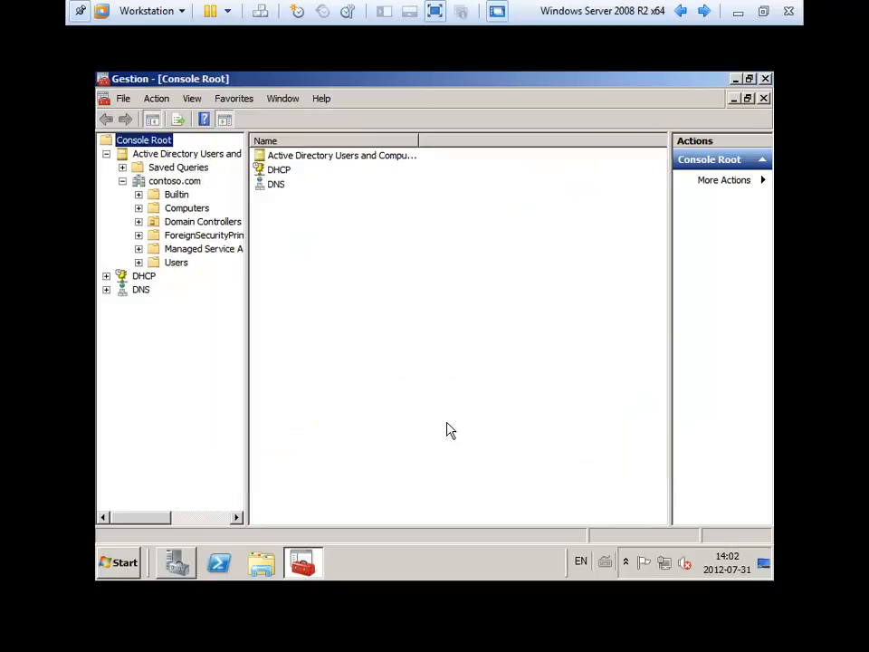
pyautogui.click(765, 79)
# Reopen the Gestion console and expand the contoso.com domain.
pyautogui.doubleClick(137, 283)
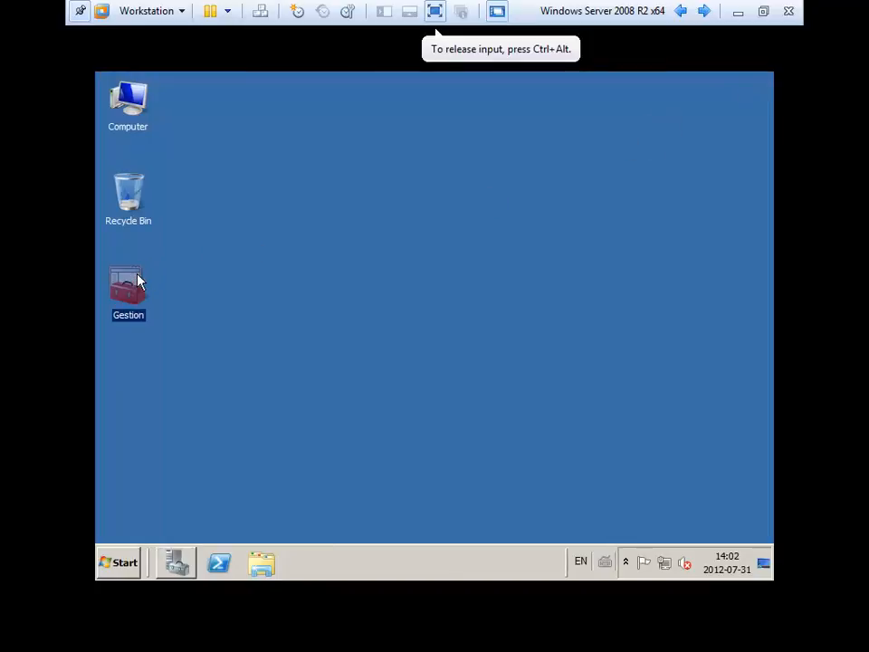
pyautogui.click(106, 155)
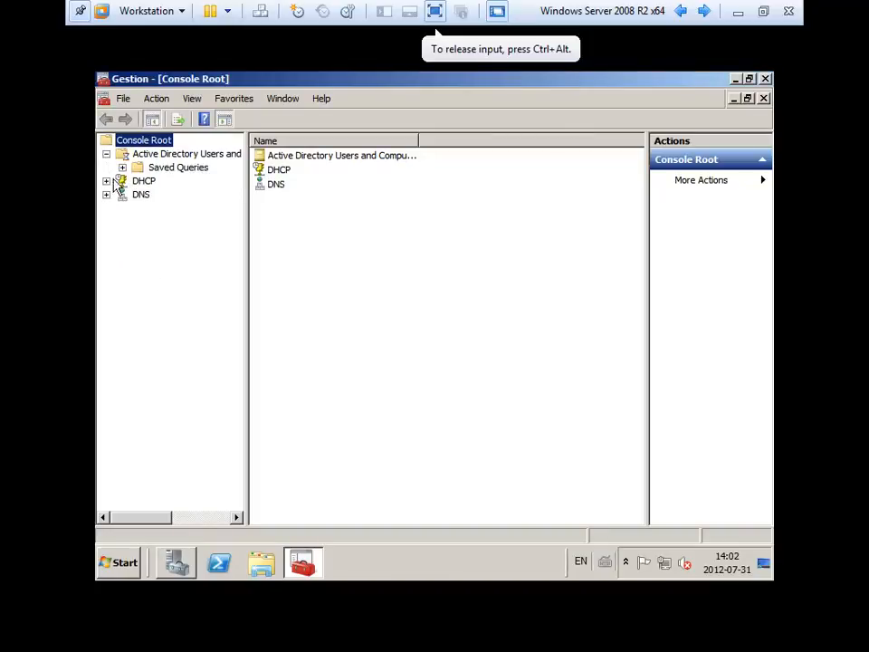
pyautogui.click(122, 182)
# Bring Server Manager forward and glance through Administrative Tools without launching anything.
pyautogui.click(177, 563)
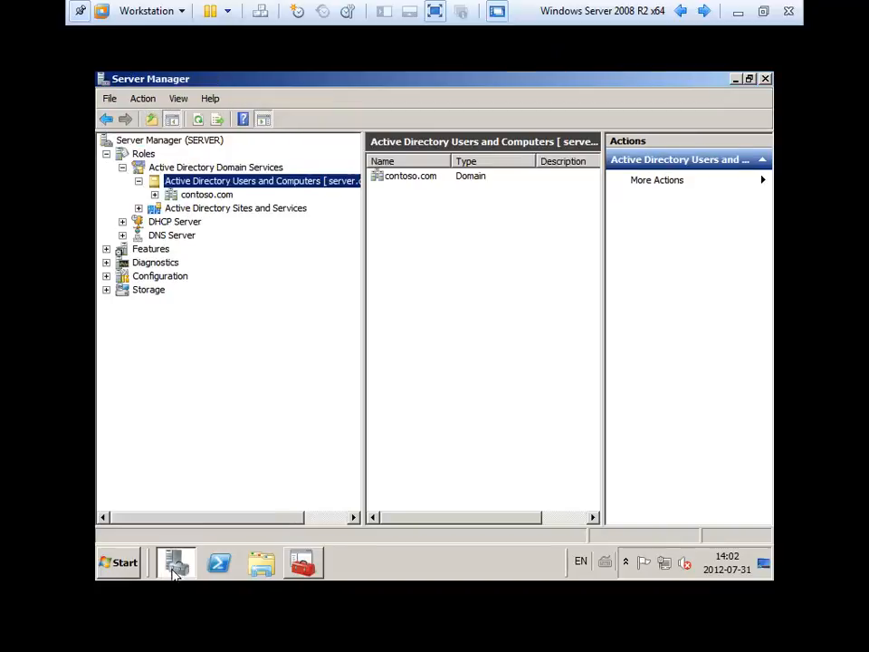
pyautogui.click(419, 364)
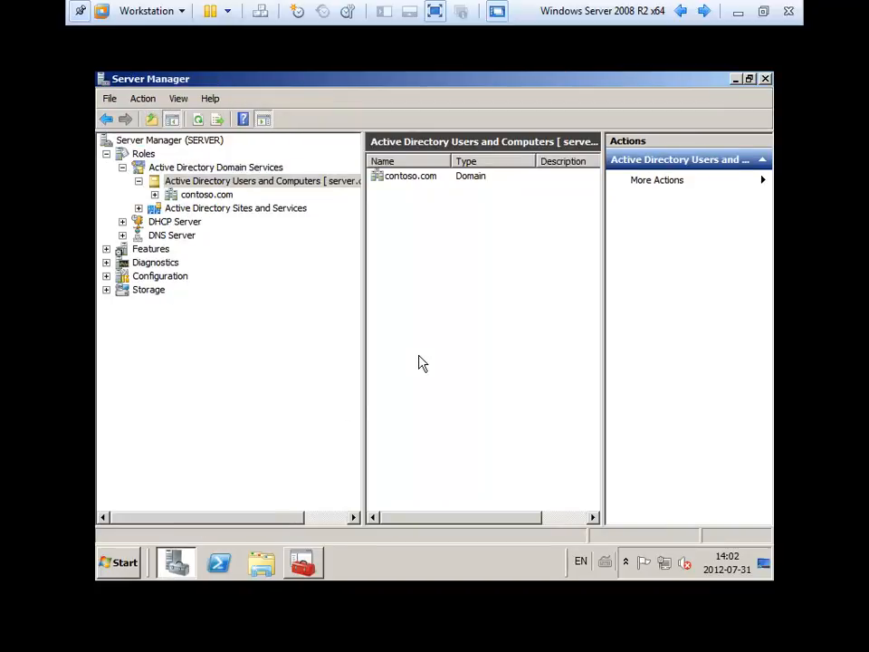
pyautogui.click(118, 563)
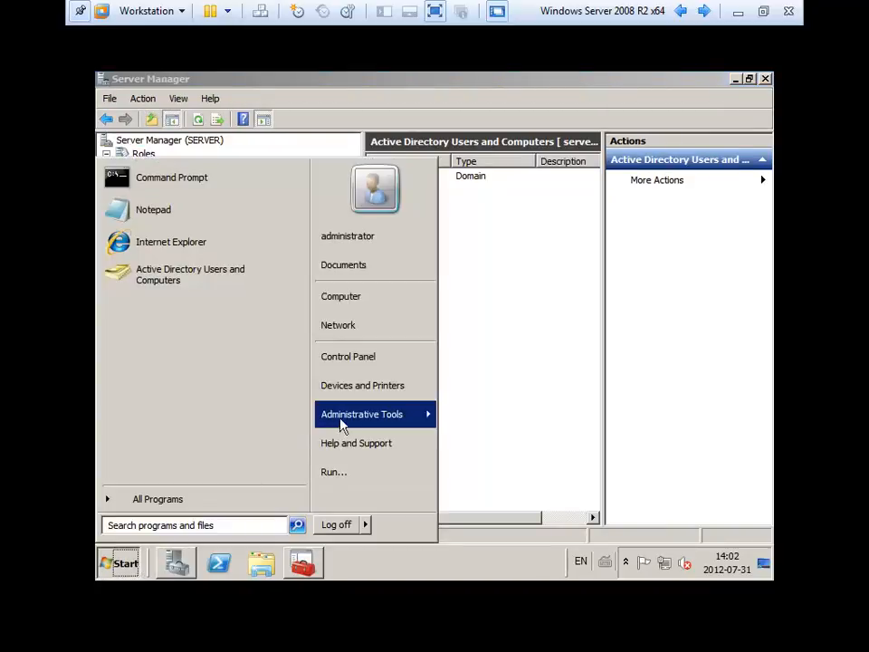
pyautogui.moveTo(350, 423)
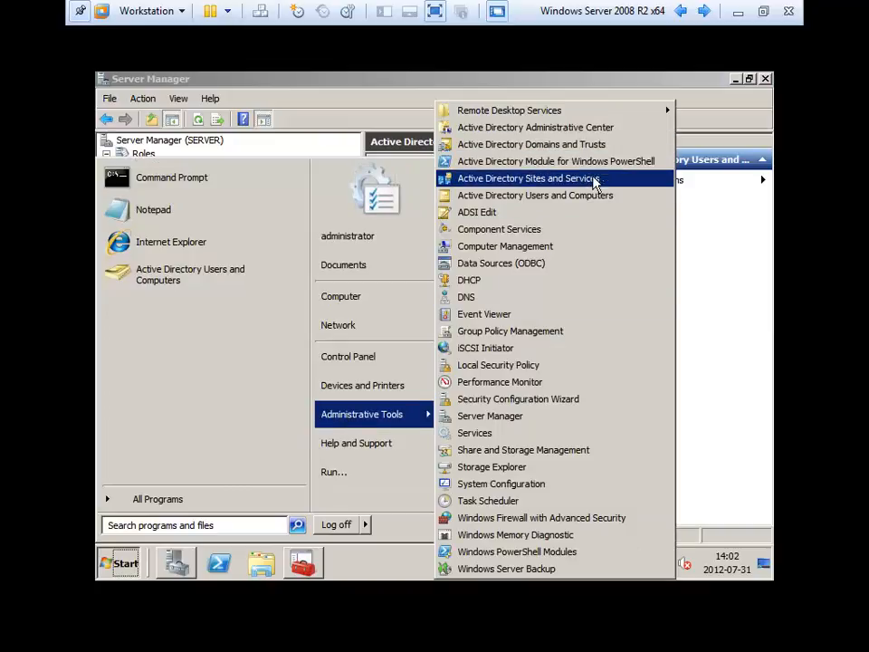
pyautogui.click(725, 282)
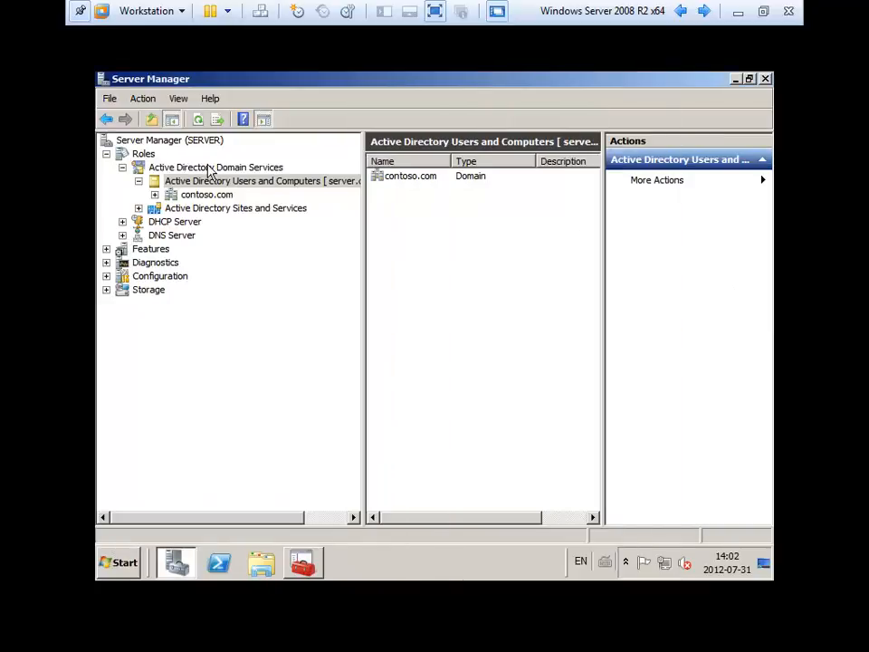
# Close Gestion from the taskbar without saving, then expand contoso.com's containers in Server Manager.
pyautogui.rightClick(302, 563)
pyautogui.click(307, 532)
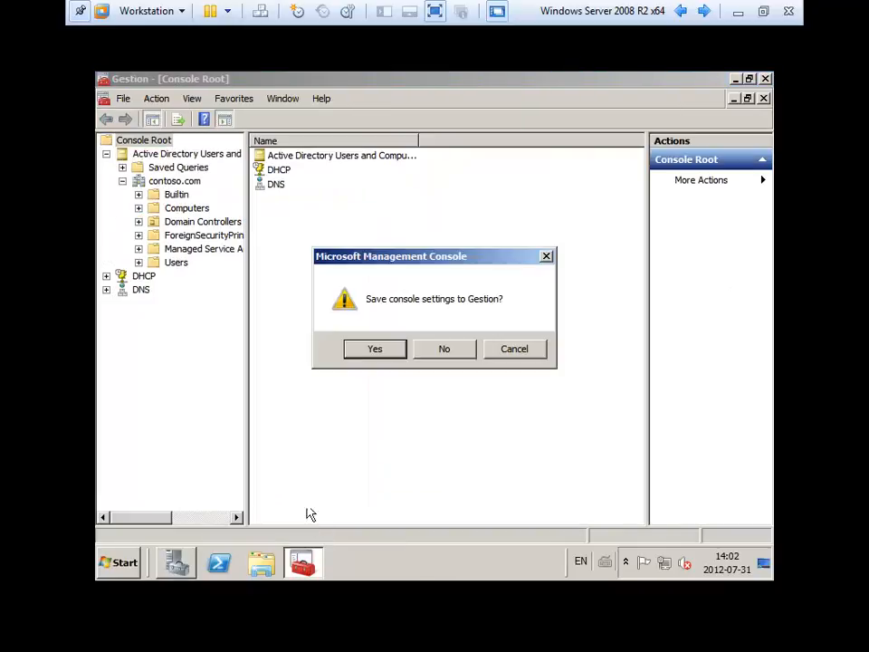
pyautogui.click(443, 349)
pyautogui.click(154, 194)
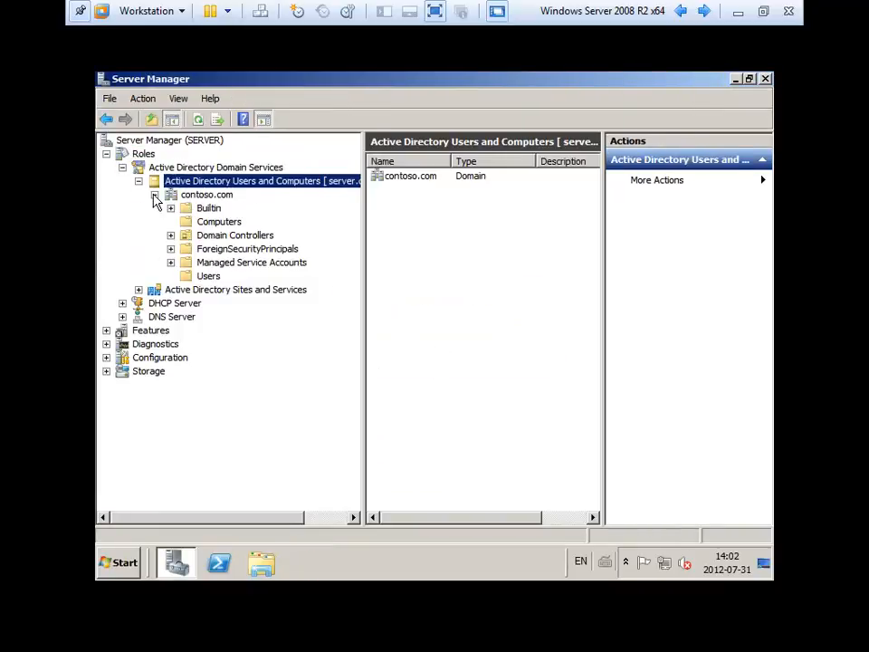
pyautogui.click(172, 197)
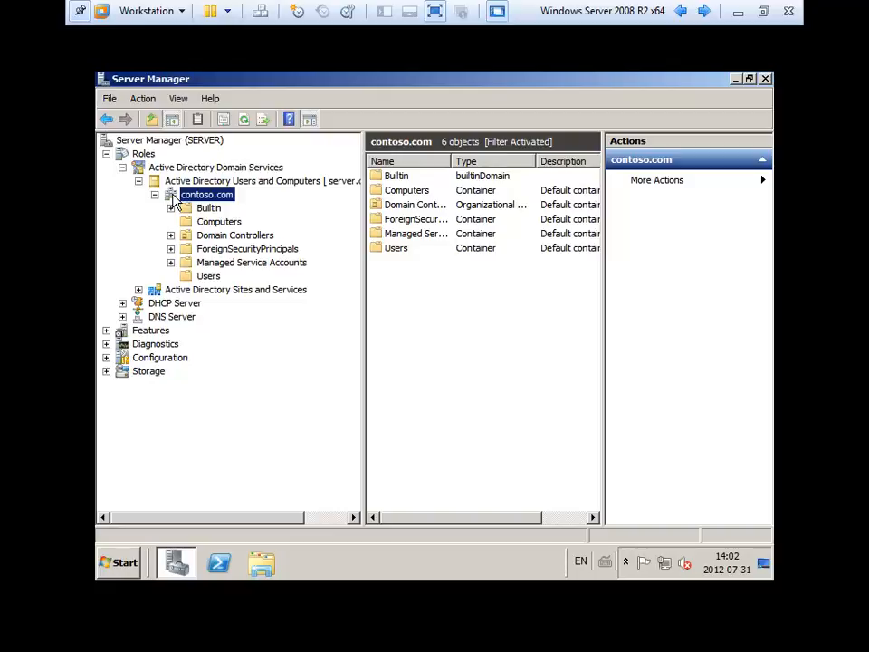
pyautogui.click(210, 226)
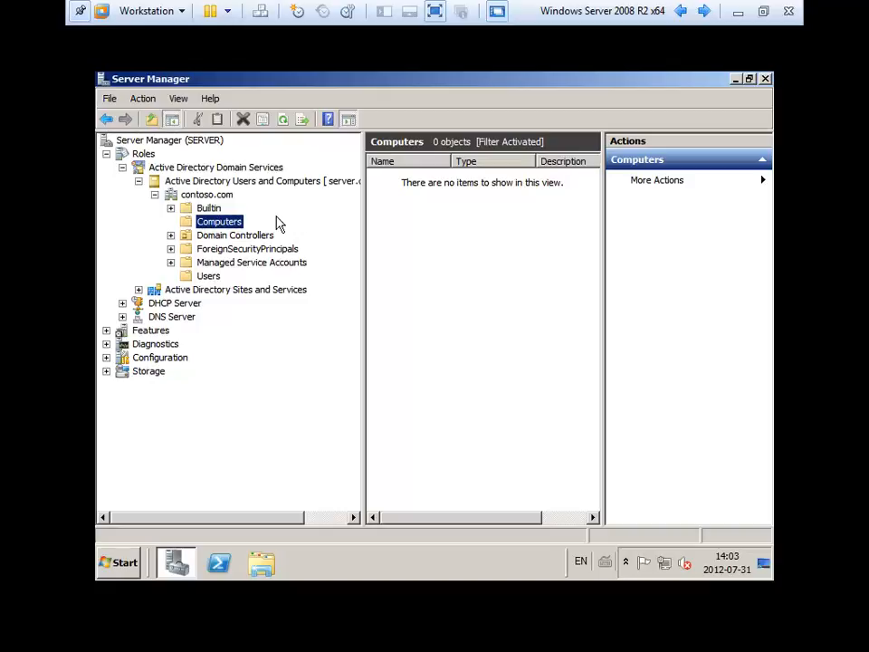
pyautogui.rightClick(390, 204)
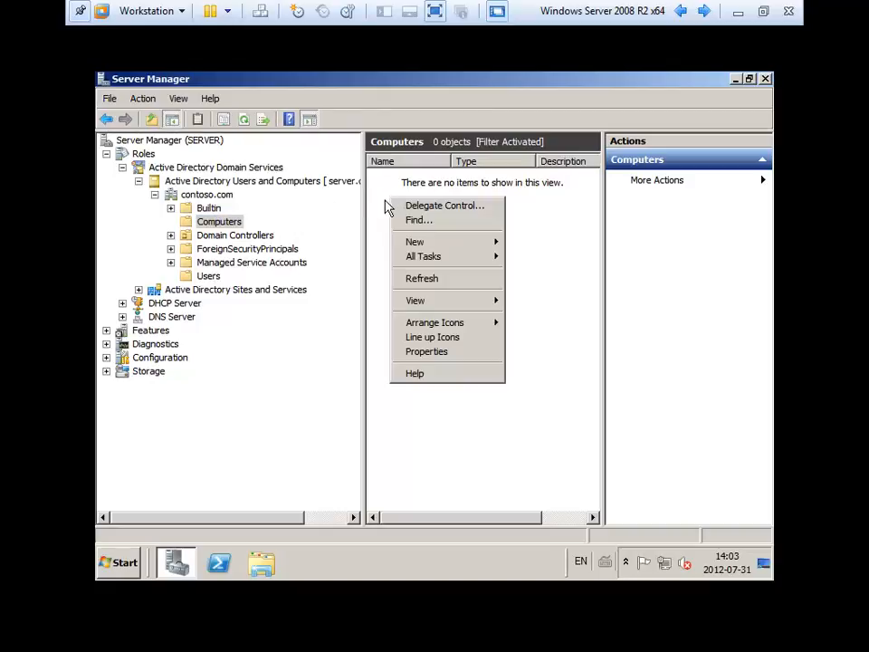
pyautogui.click(383, 209)
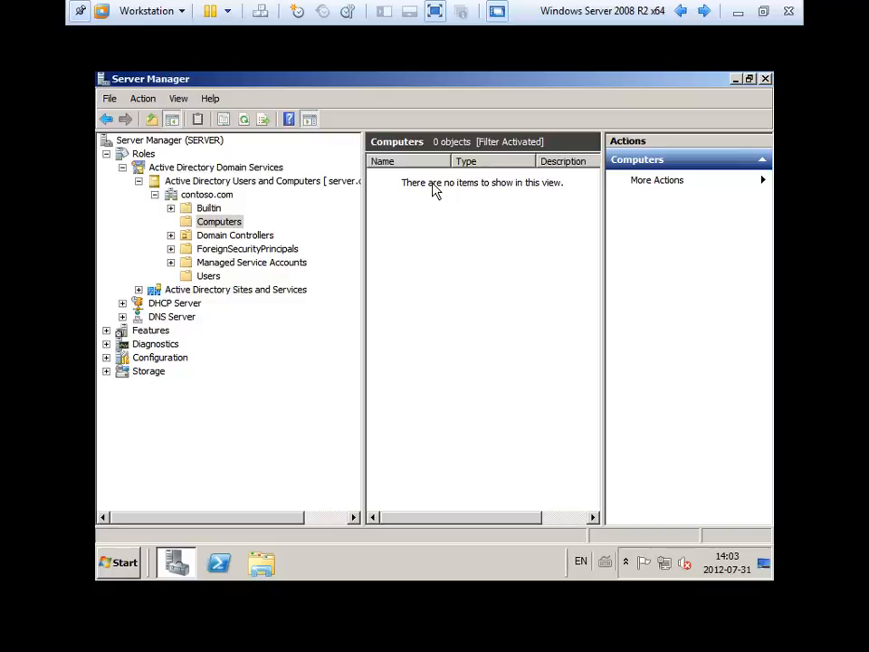
pyautogui.click(244, 238)
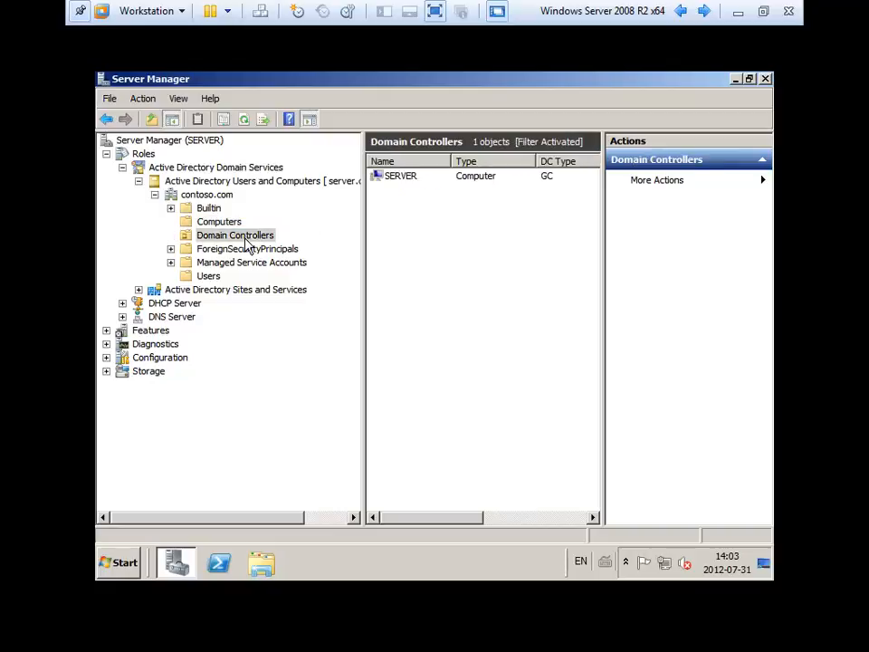
pyautogui.click(405, 180)
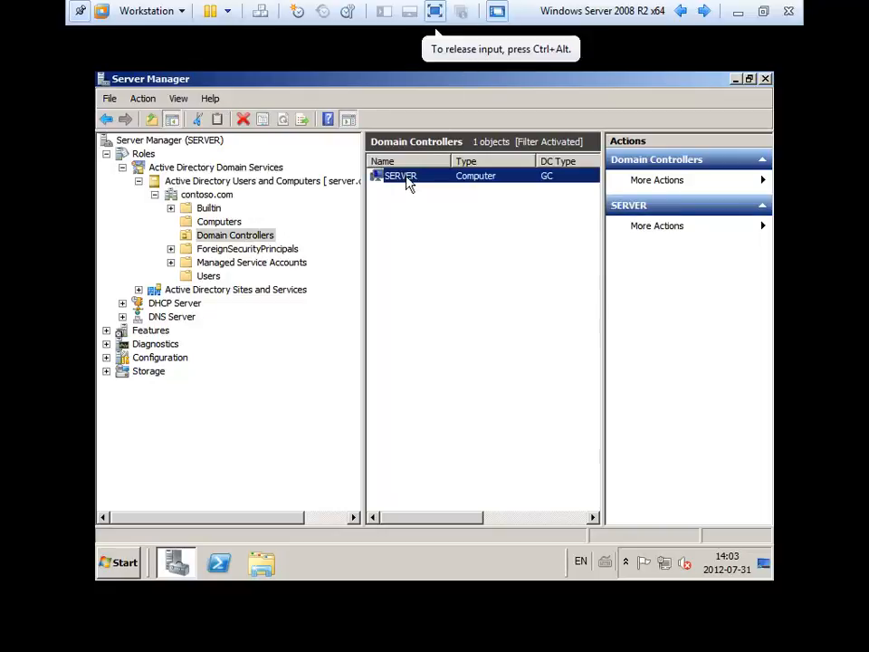
pyautogui.click(203, 277)
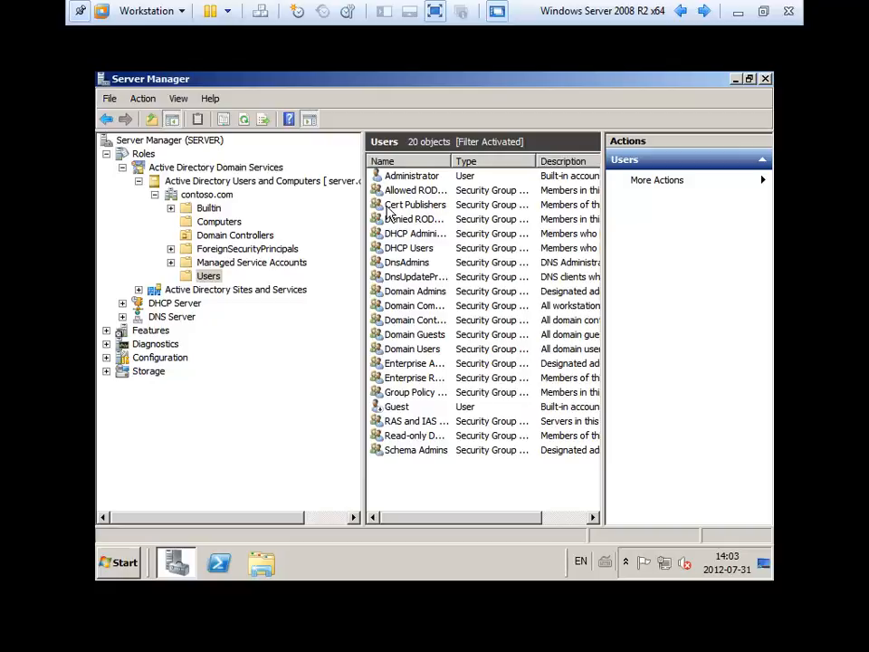
pyautogui.click(384, 176)
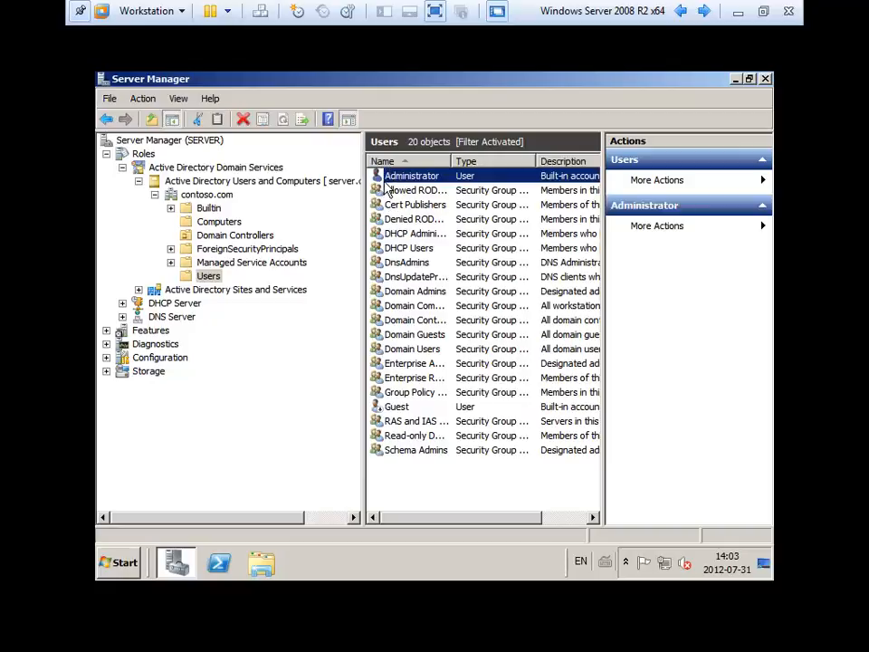
pyautogui.click(208, 196)
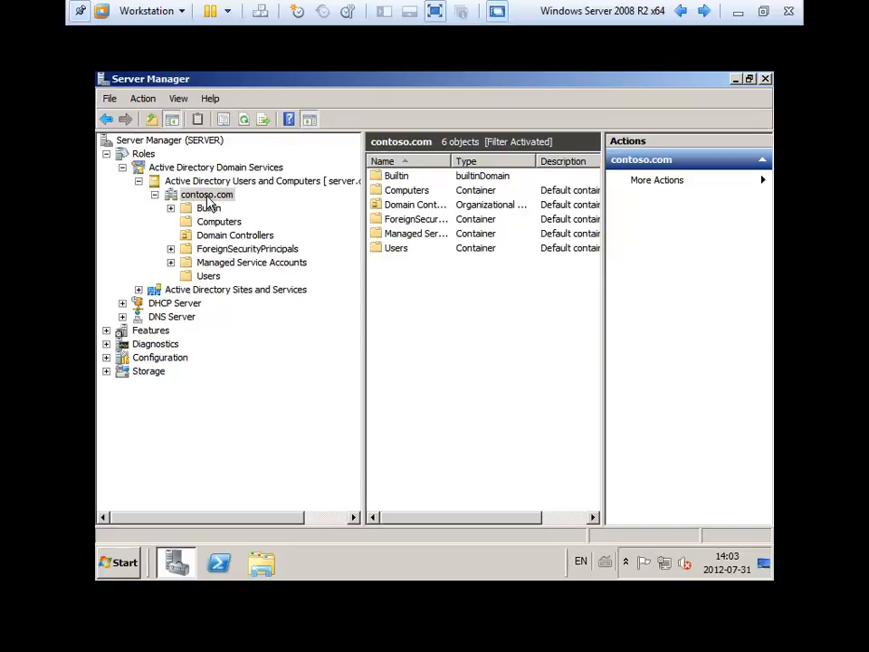
# Add a new organizational unit named 'Ventes' under contoso.com.
pyautogui.rightClick(207, 198)
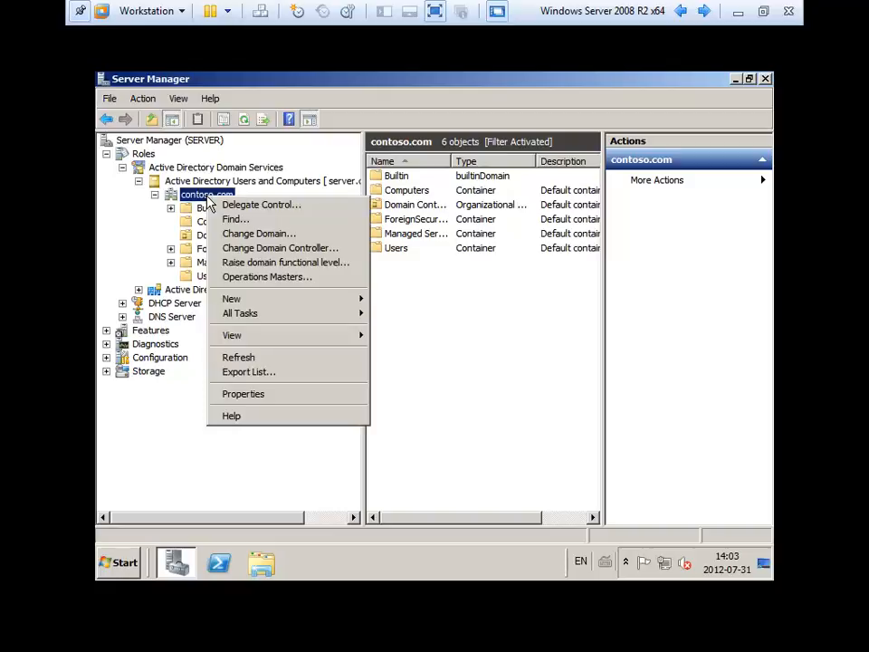
pyautogui.moveTo(267, 302)
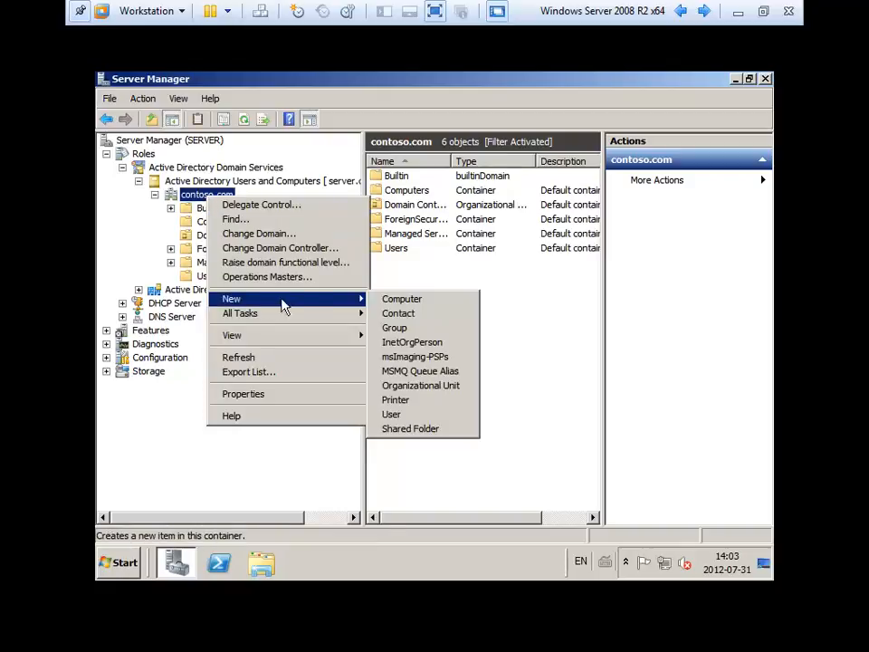
pyautogui.click(439, 386)
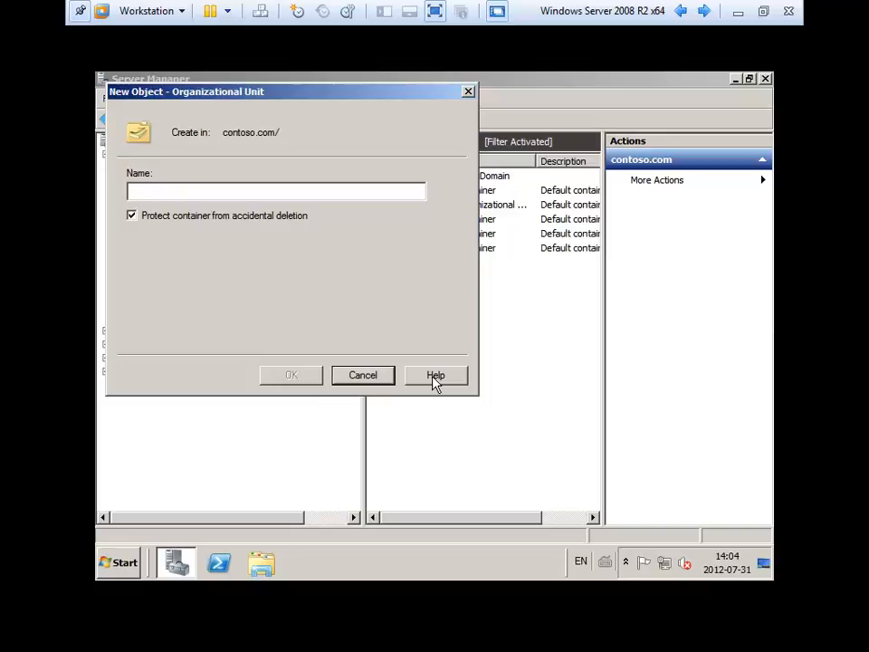
pyautogui.write('entes')
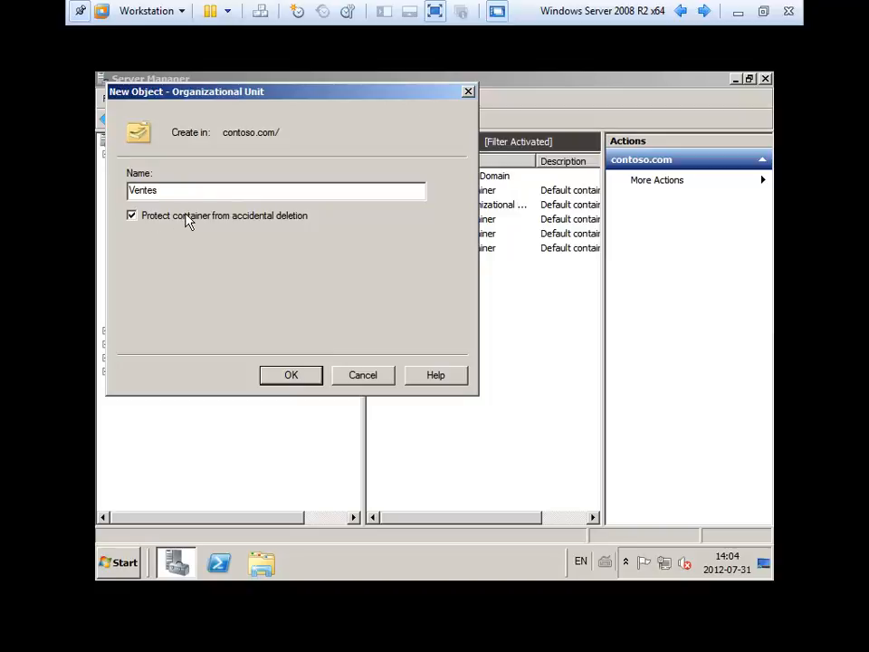
pyautogui.click(290, 377)
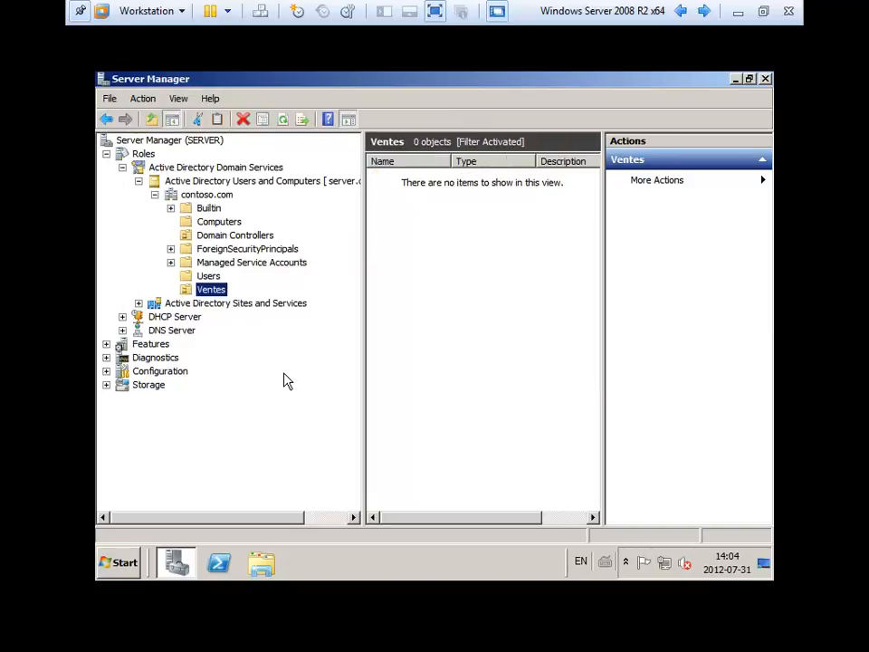
# Attempt to delete the Ventes unit and dismiss the insufficient privileges error.
pyautogui.click(245, 120)
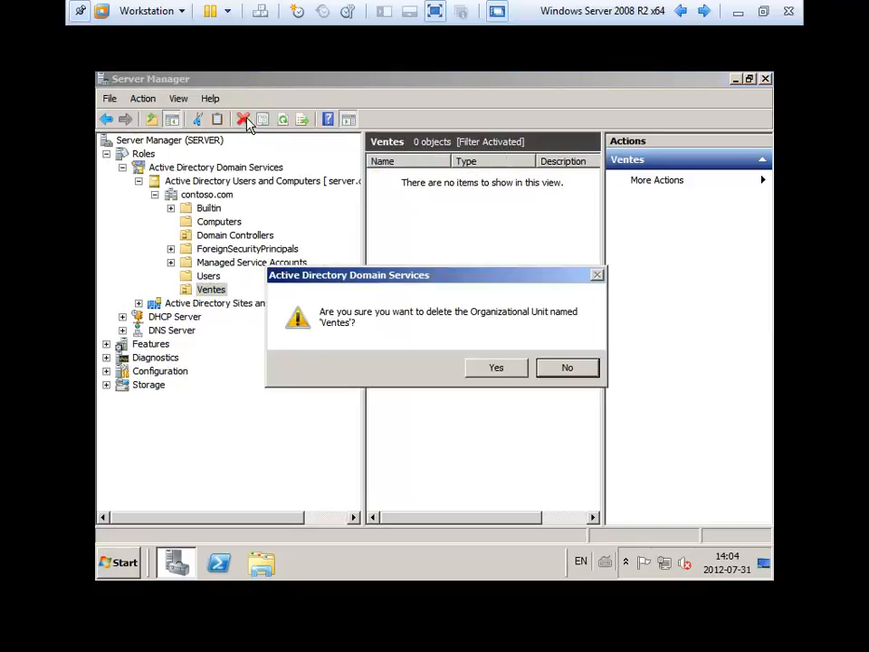
pyautogui.click(499, 370)
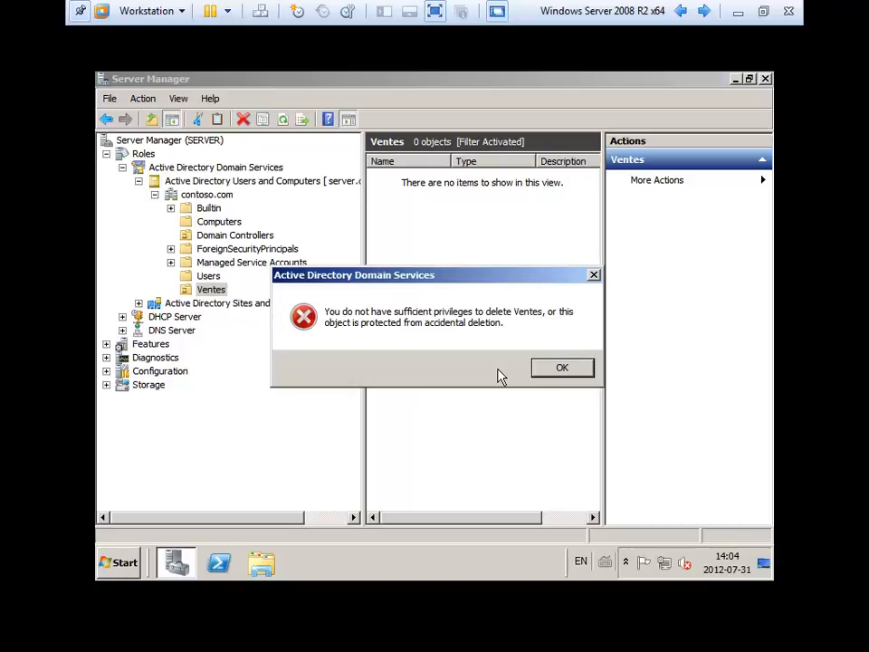
pyautogui.click(563, 369)
# Enable View > Advanced Features, then retry deleting Ventes and dismiss the refusal.
pyautogui.click(180, 99)
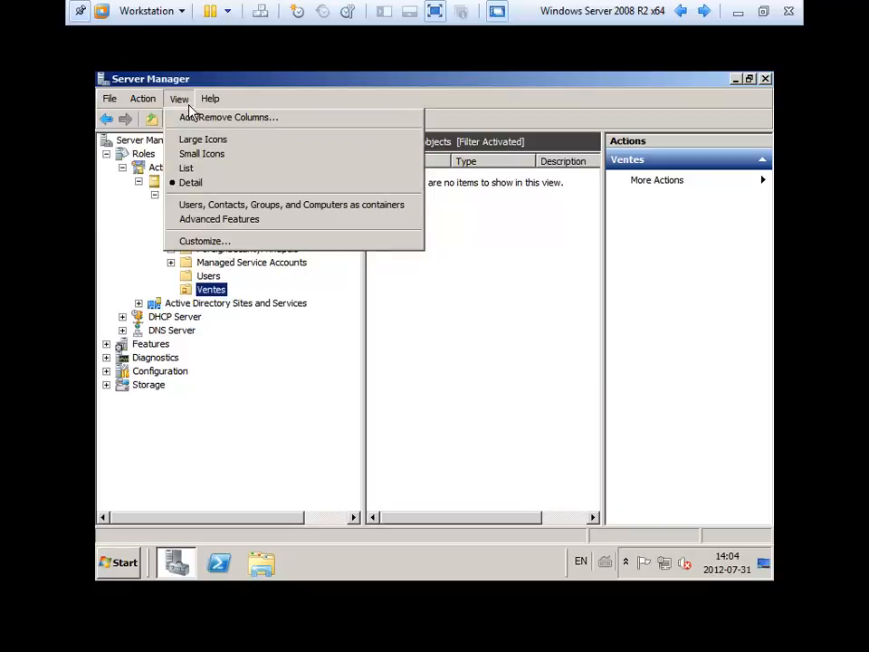
pyautogui.click(202, 224)
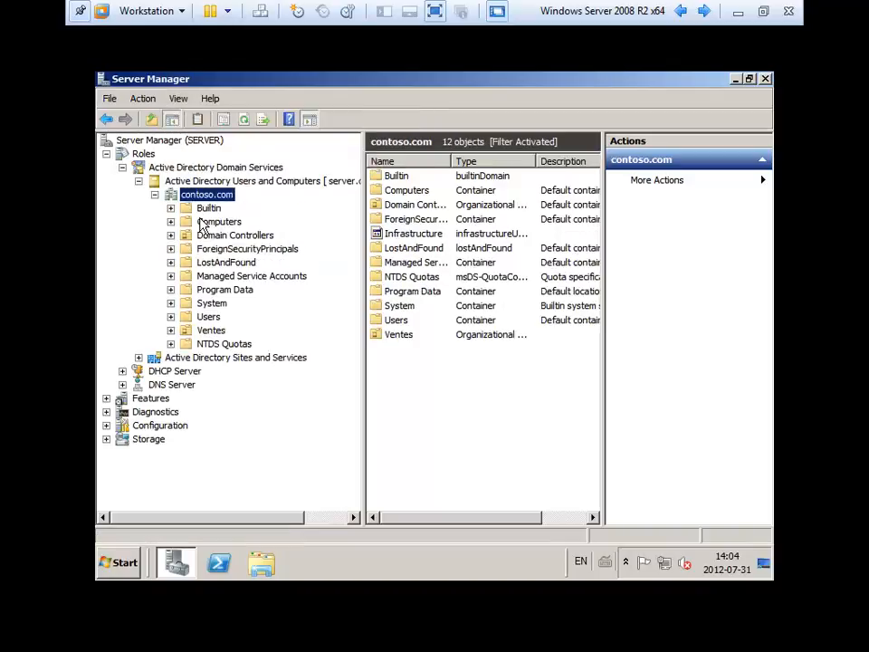
pyautogui.click(210, 331)
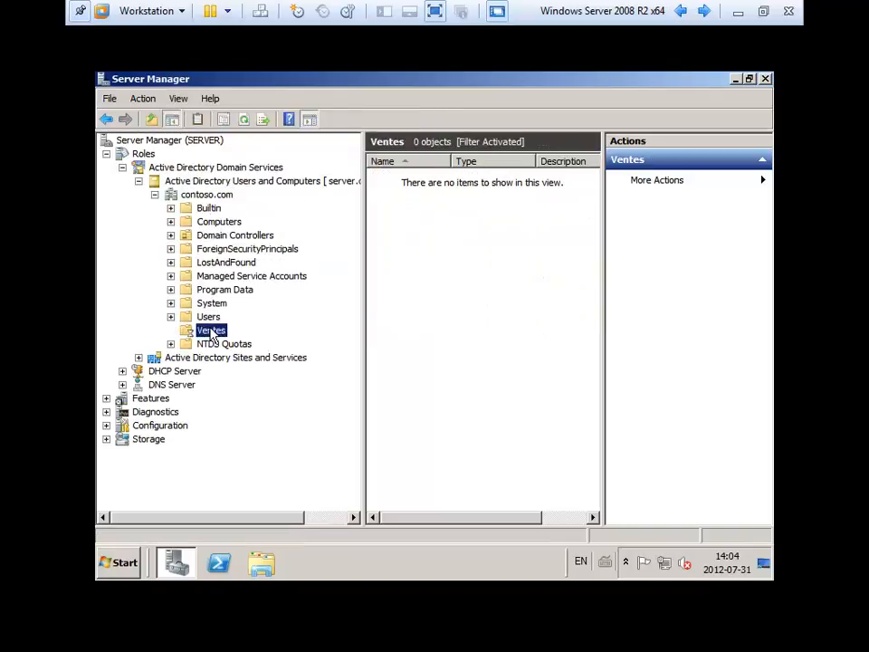
pyautogui.click(243, 120)
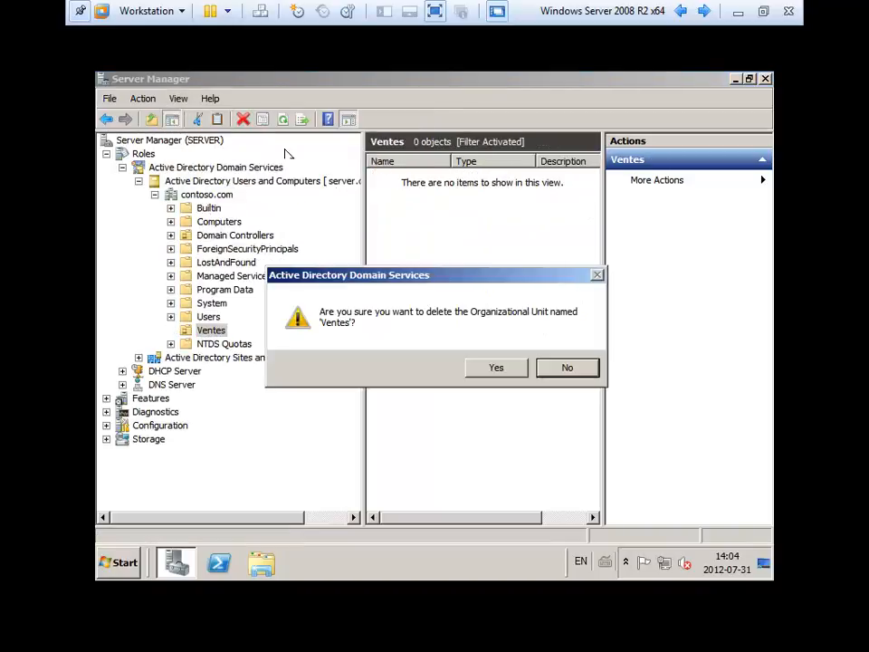
pyautogui.click(480, 369)
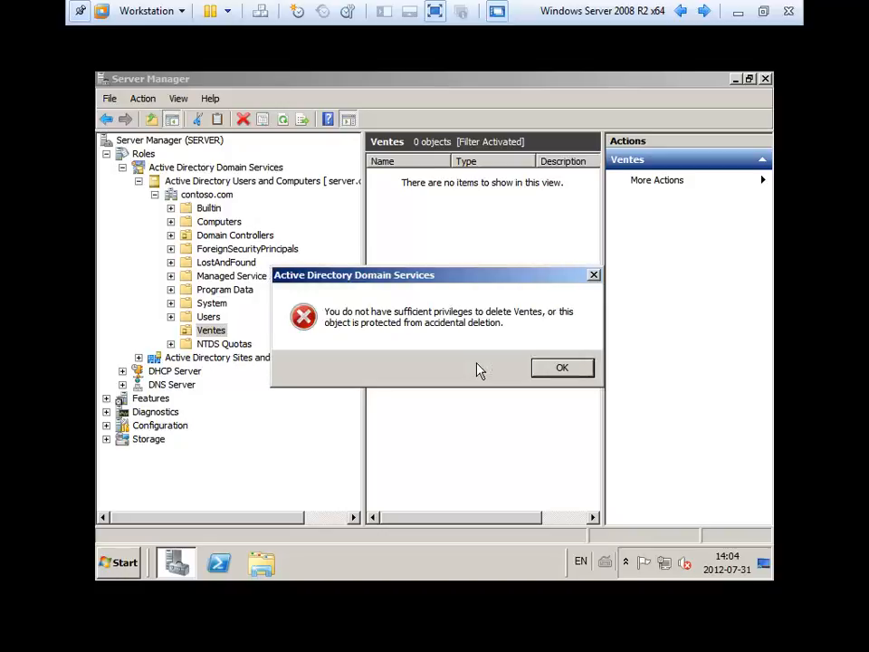
pyautogui.click(559, 366)
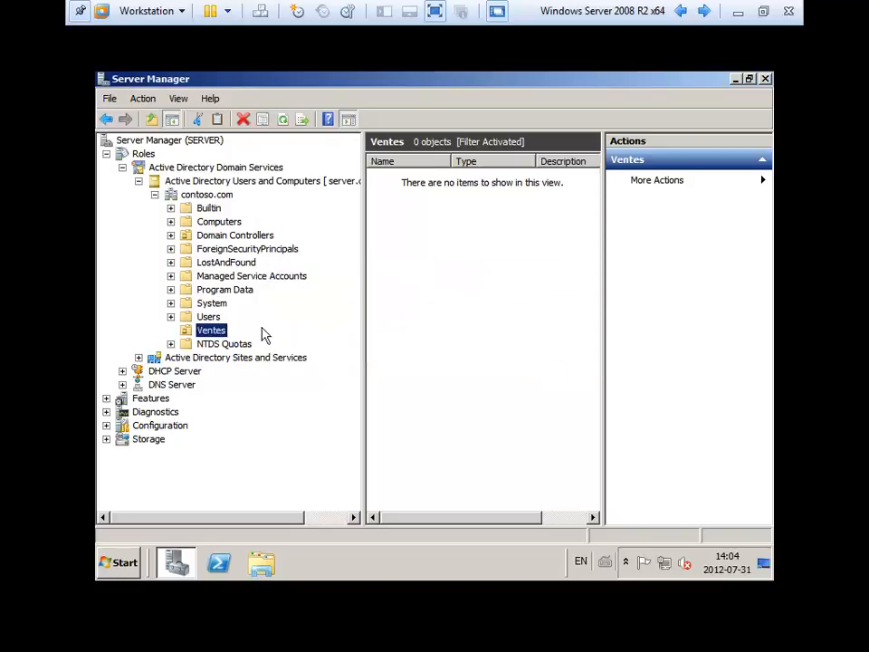
# Clear 'Protect object from accidental deletion' on Ventes, then delete the Ventes unit.
pyautogui.rightClick(195, 334)
pyautogui.click(234, 300)
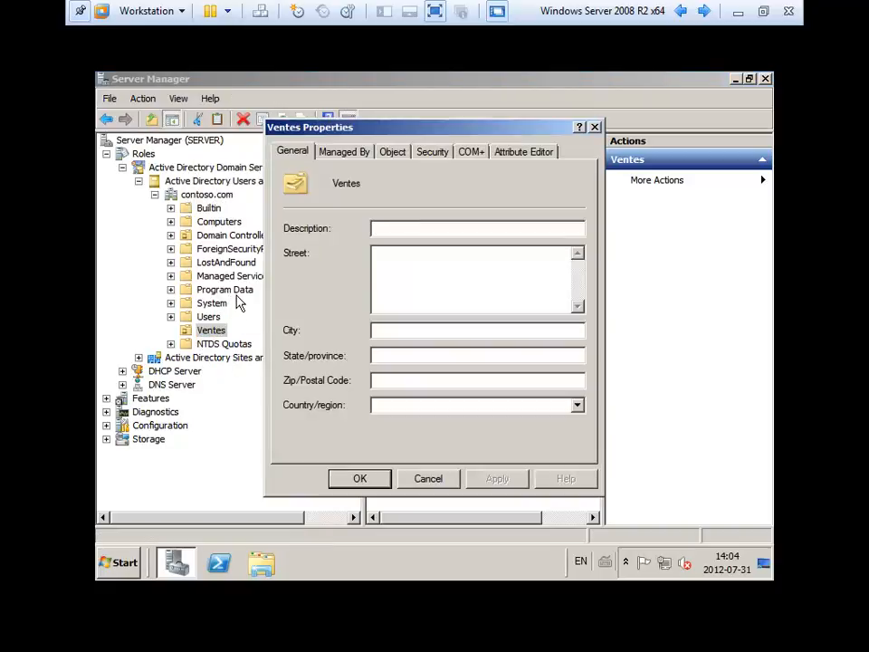
pyautogui.click(432, 150)
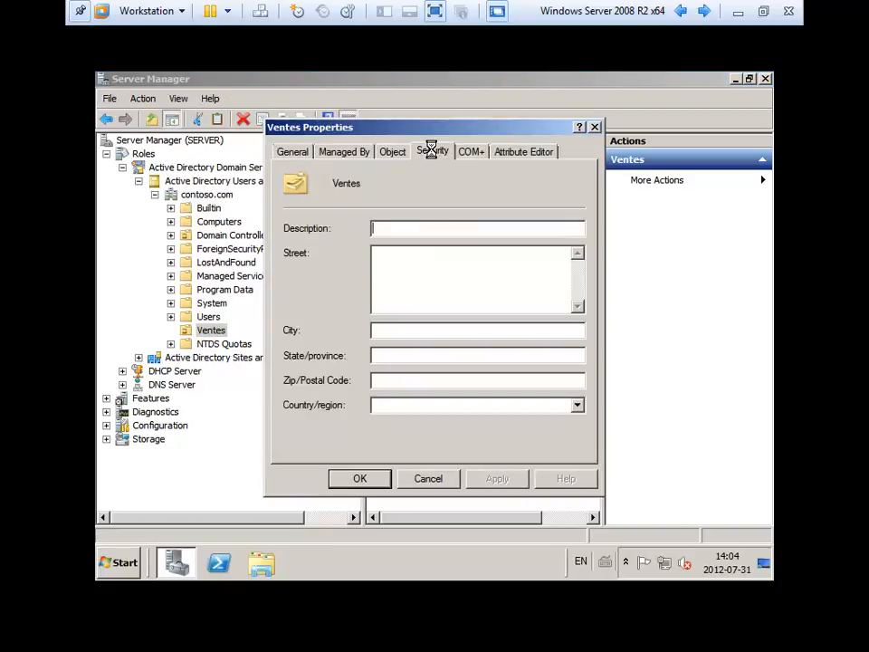
pyautogui.click(398, 152)
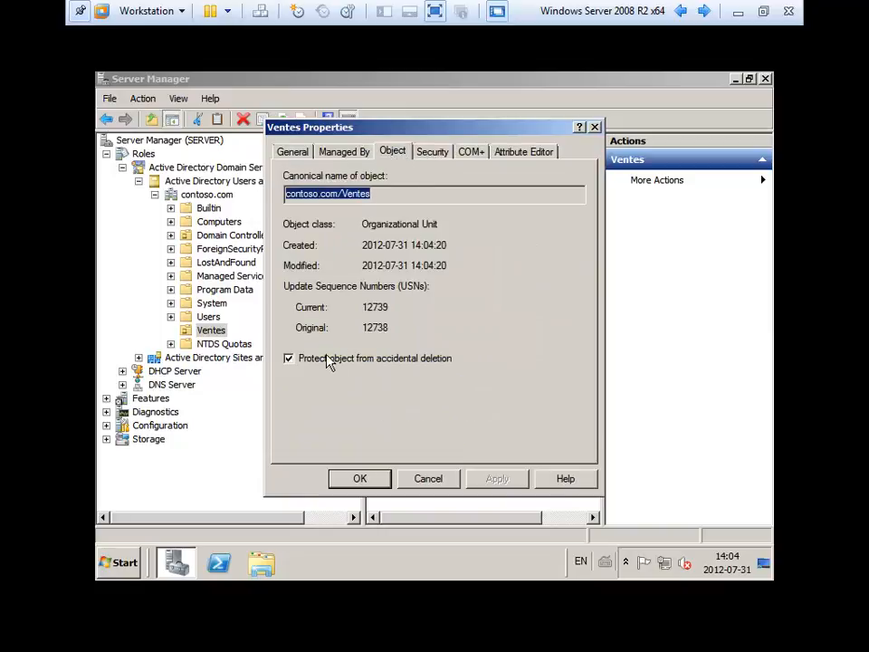
pyautogui.click(402, 362)
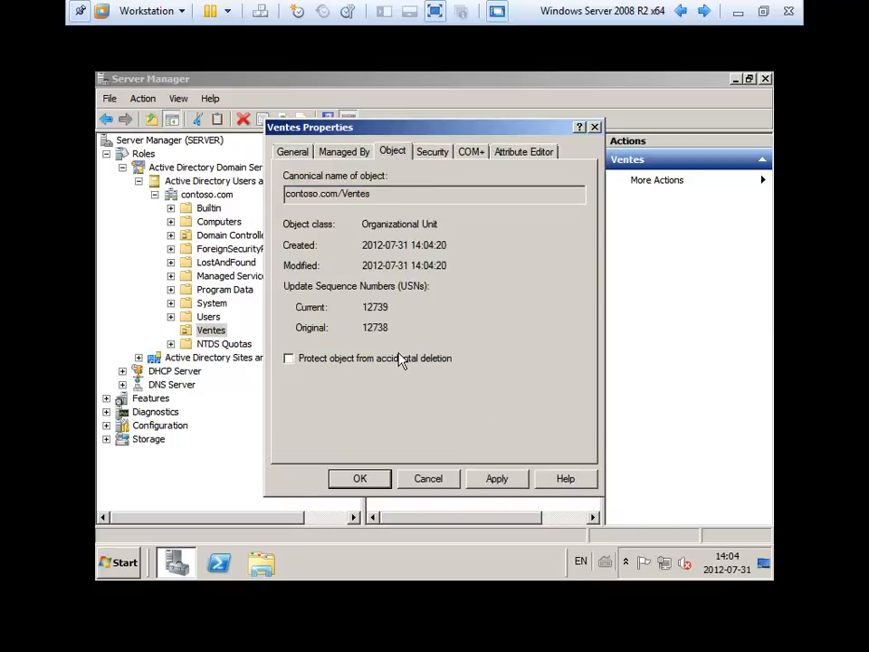
pyautogui.click(367, 485)
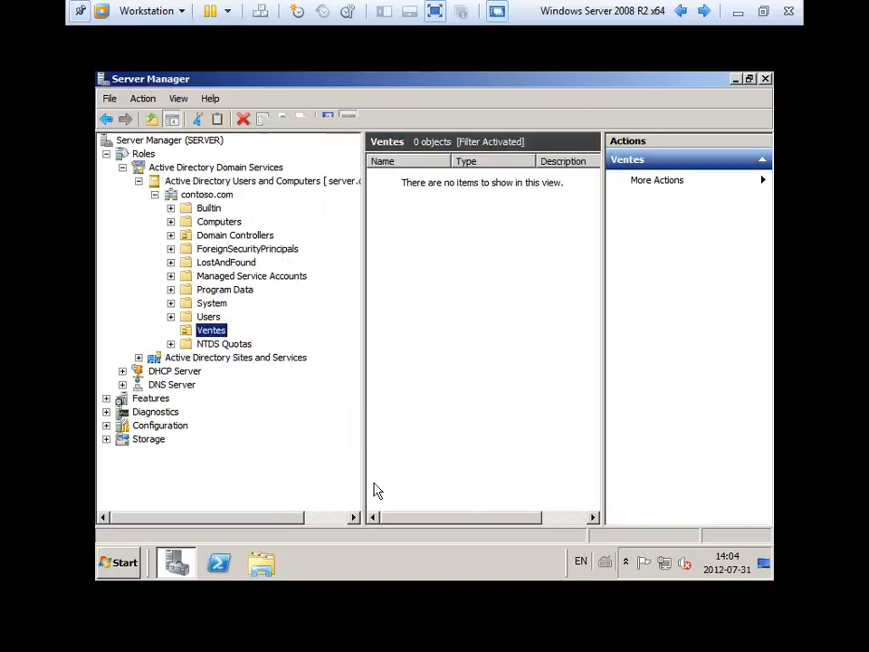
pyautogui.click(243, 118)
pyautogui.click(509, 369)
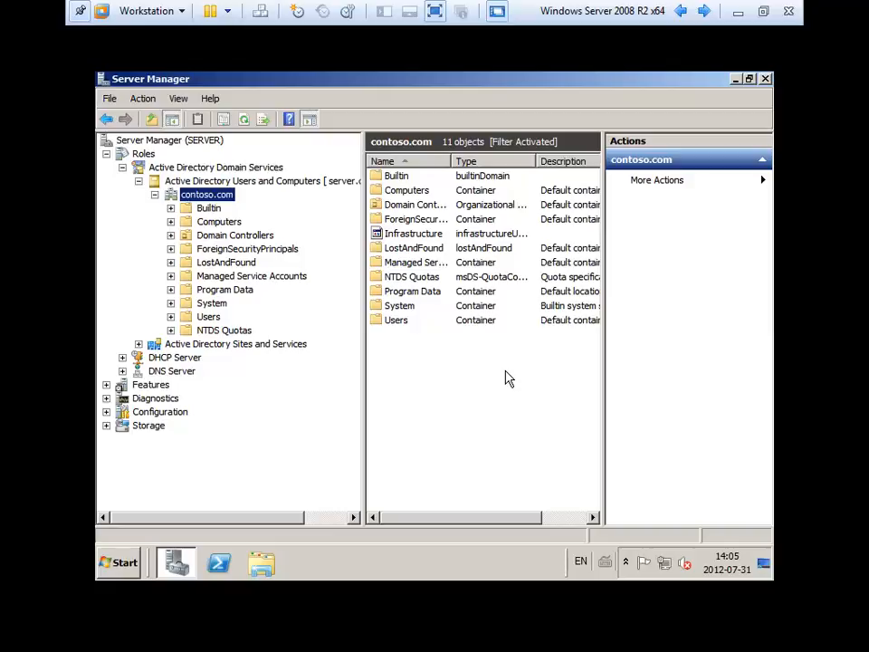
# Open the New User form on contoso.com by mistake and cancel it.
pyautogui.rightClick(207, 199)
pyautogui.moveTo(282, 297)
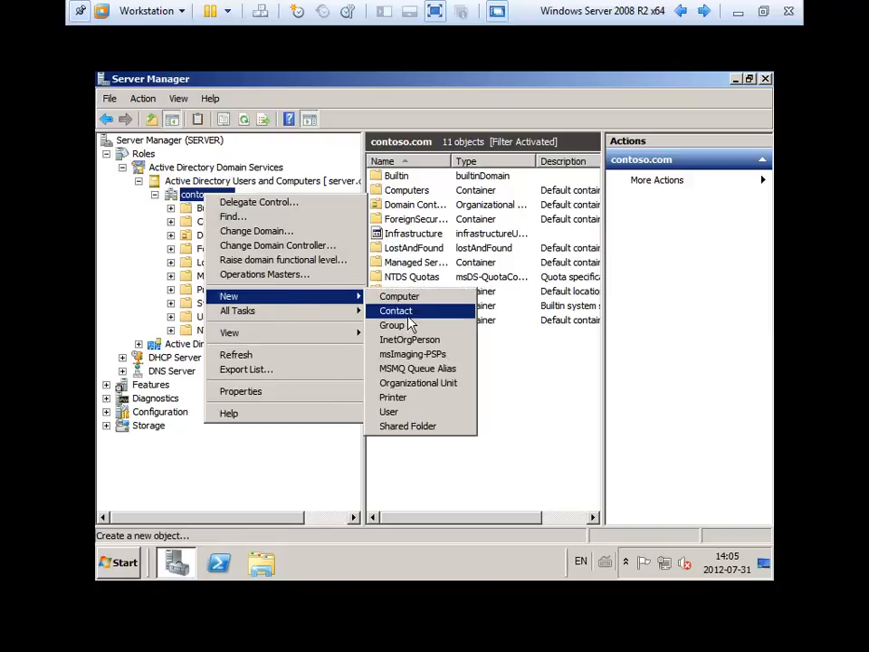
pyautogui.click(408, 411)
pyautogui.press('Escape')
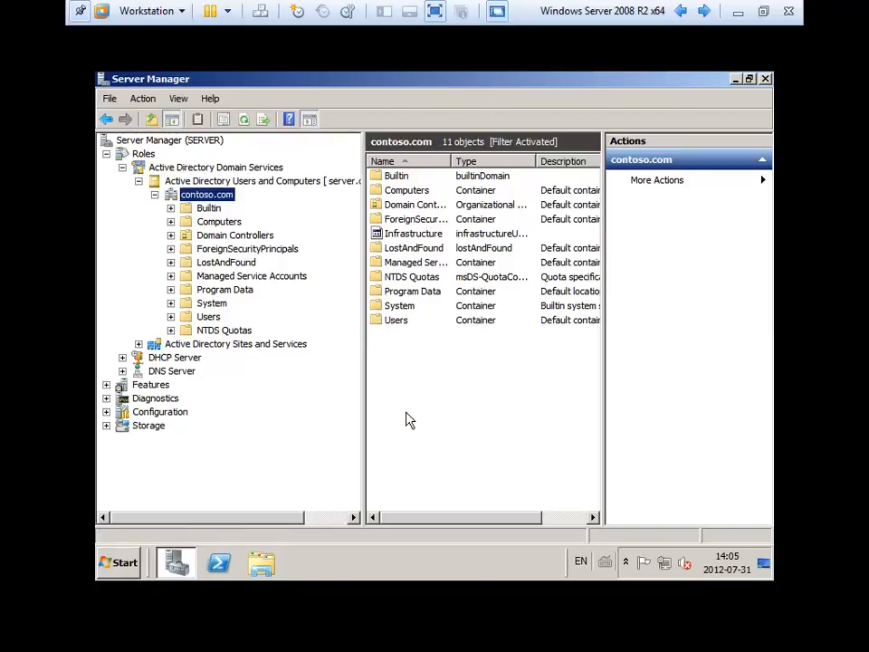
# Create a new organizational unit named 'Dept Informatique' under contoso.com.
pyautogui.rightClick(219, 196)
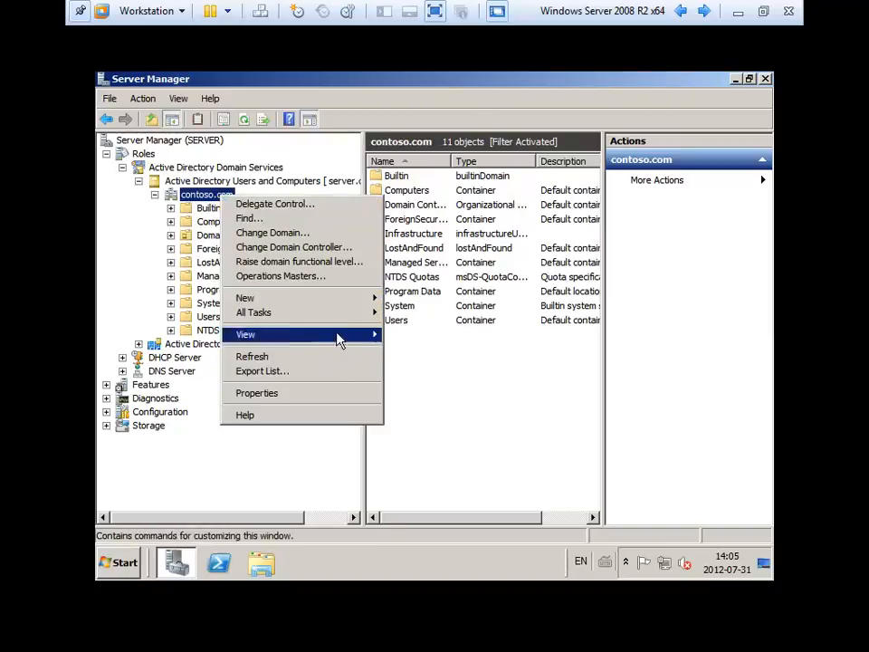
pyautogui.moveTo(346, 308)
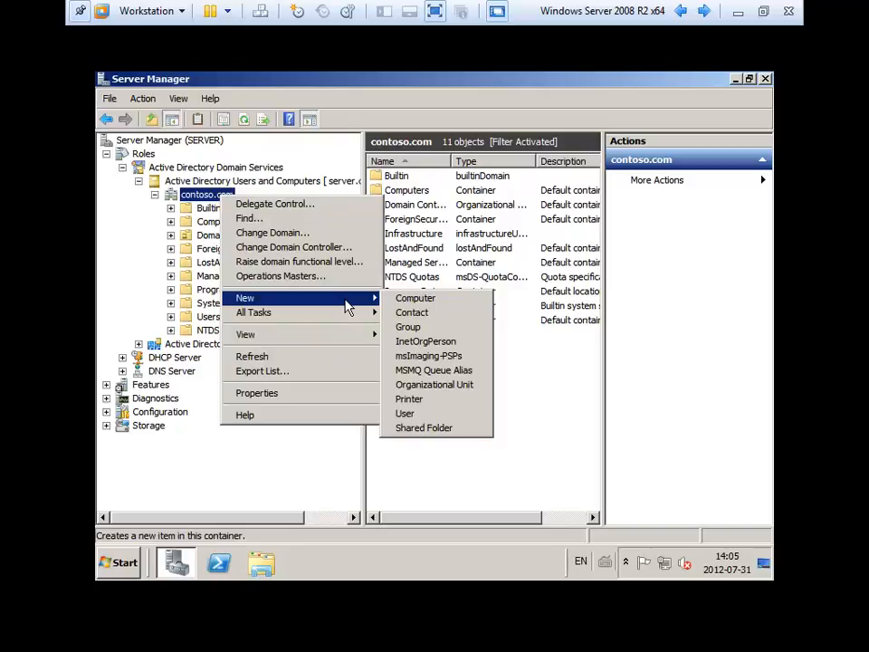
pyautogui.click(470, 388)
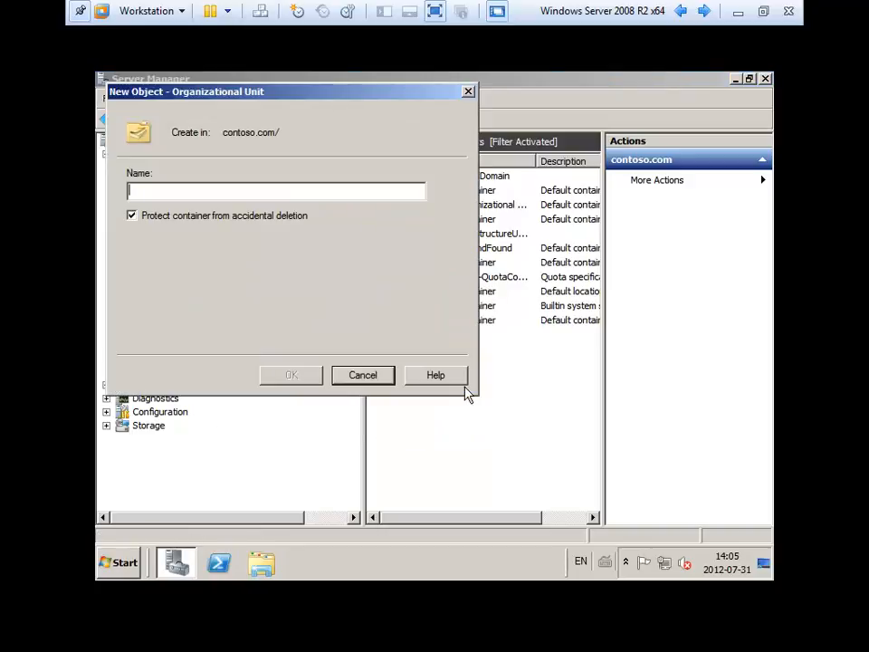
pyautogui.write('Info')
pyautogui.press('BackSpace')
pyautogui.press('BackSpace')
pyautogui.press('BackSpace')
pyautogui.press('BackSpace')
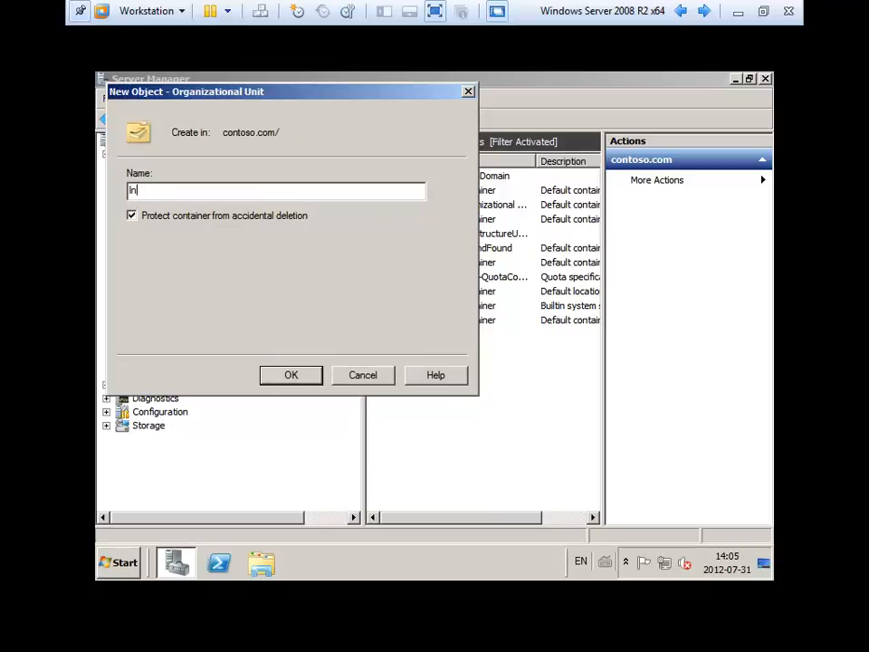
pyautogui.write('Dept Informa')
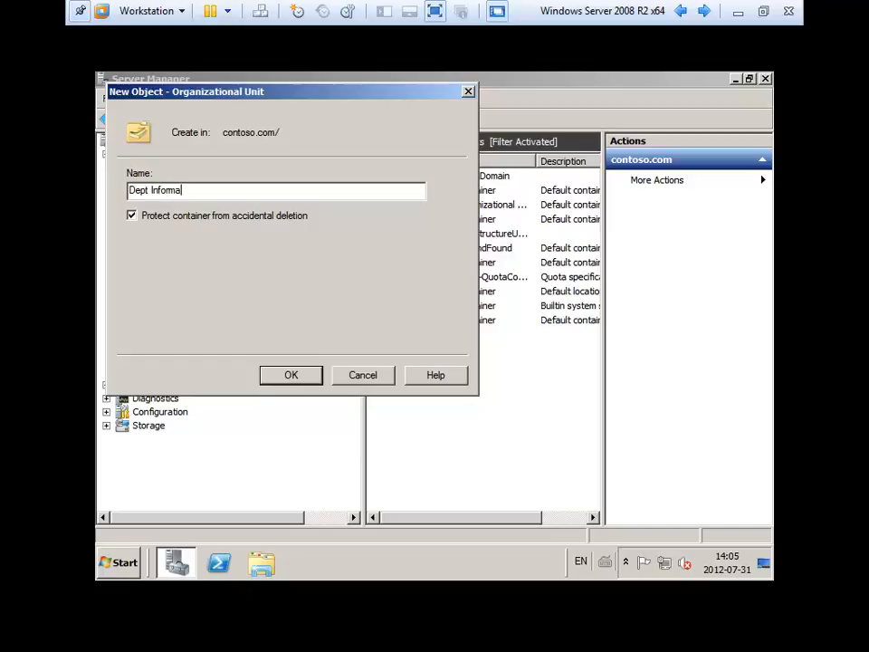
pyautogui.write('tique')
pyautogui.press('Return')
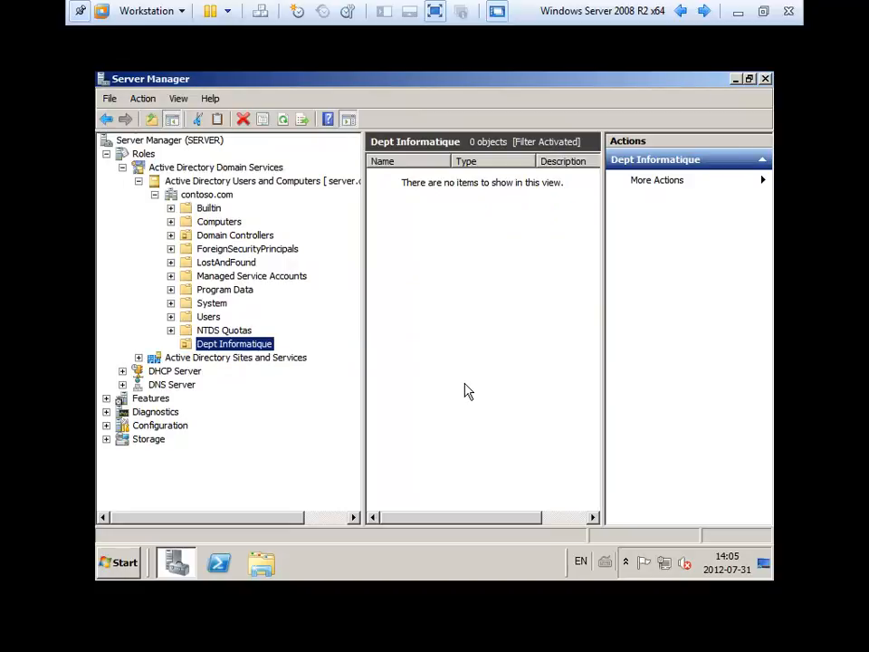
pyautogui.rightClick(431, 305)
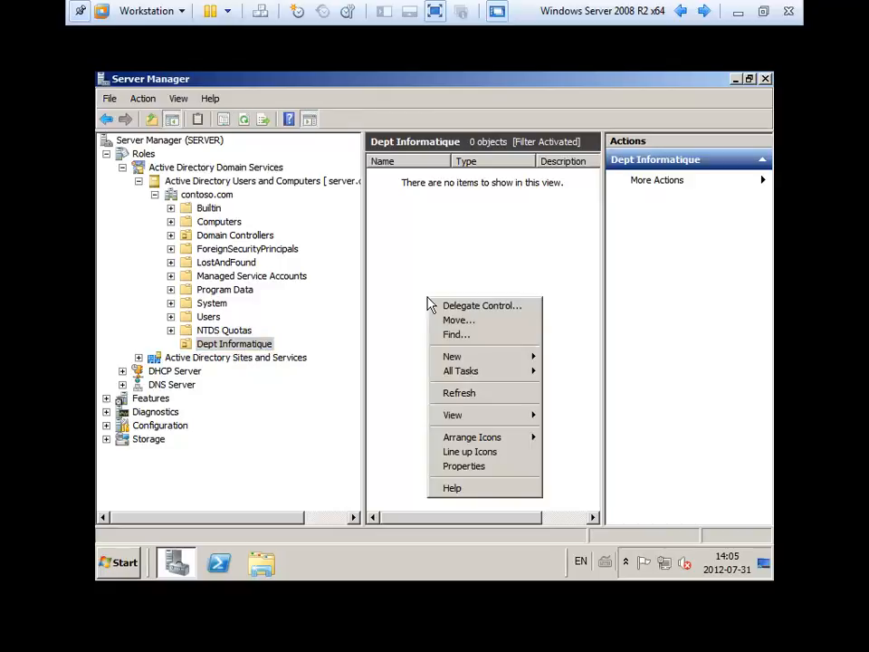
pyautogui.moveTo(453, 362)
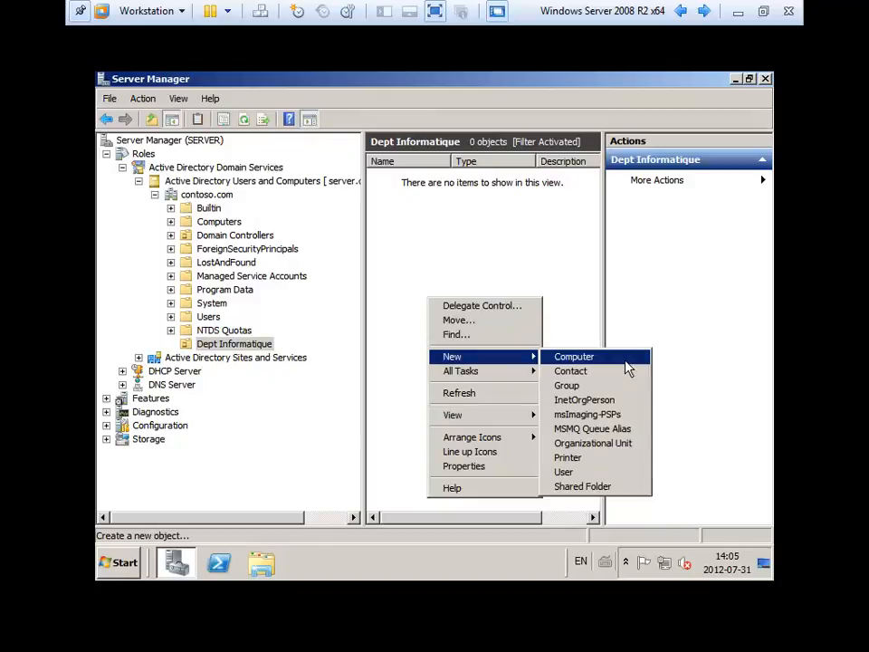
pyautogui.click(220, 223)
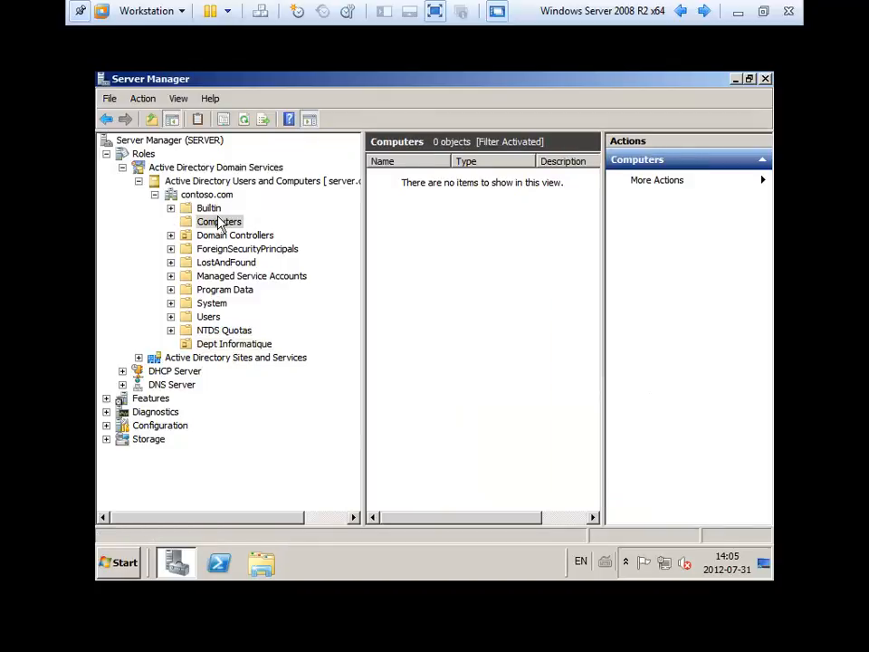
pyautogui.click(255, 346)
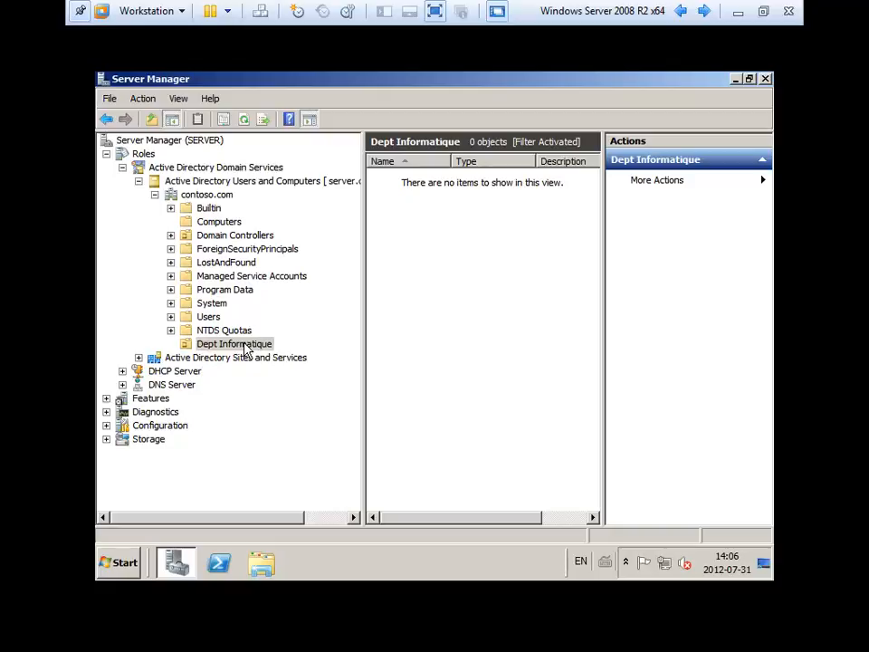
# Start a new user in Dept Informatique with the first user's first name, last name and logon name.
pyautogui.rightClick(244, 350)
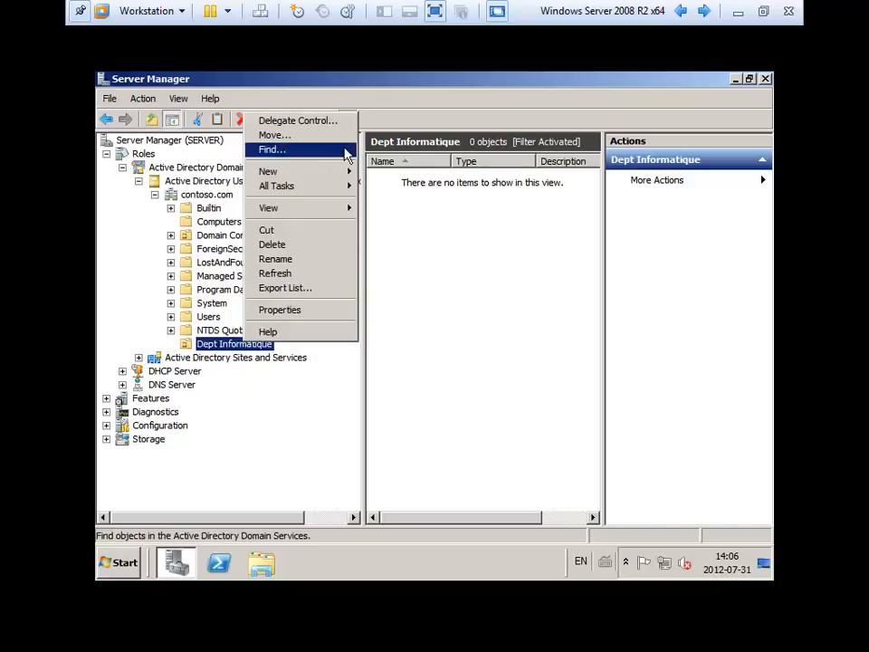
pyautogui.moveTo(346, 175)
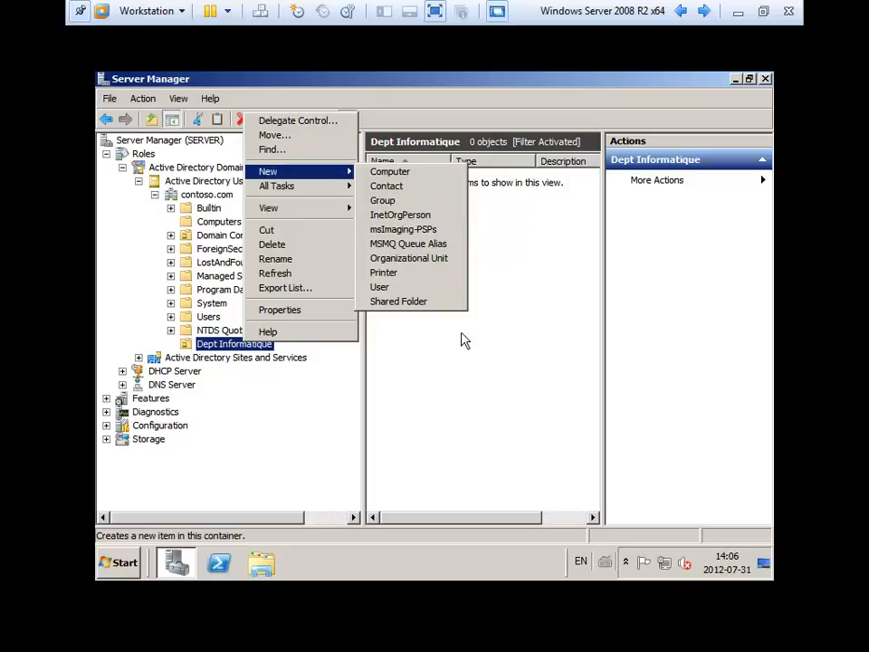
pyautogui.click(425, 288)
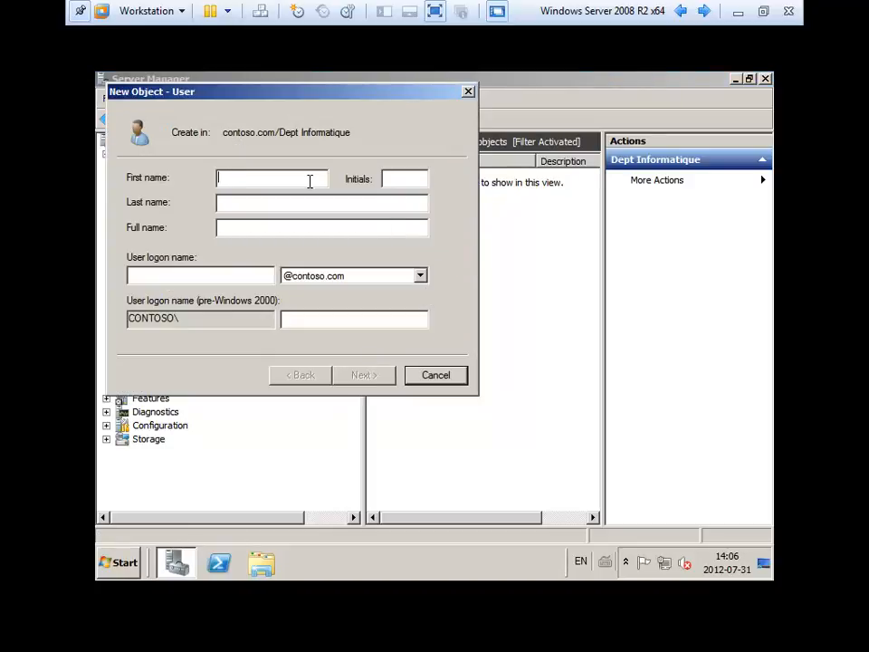
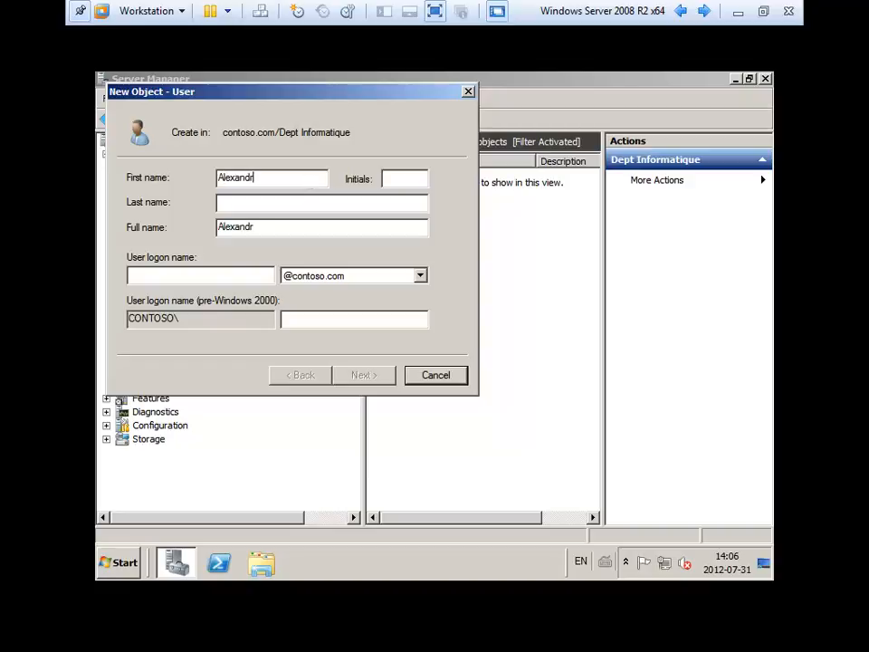
pyautogui.press('Tab')
pyautogui.press('Tab')
pyautogui.press('Tab')
pyautogui.press('Tab')
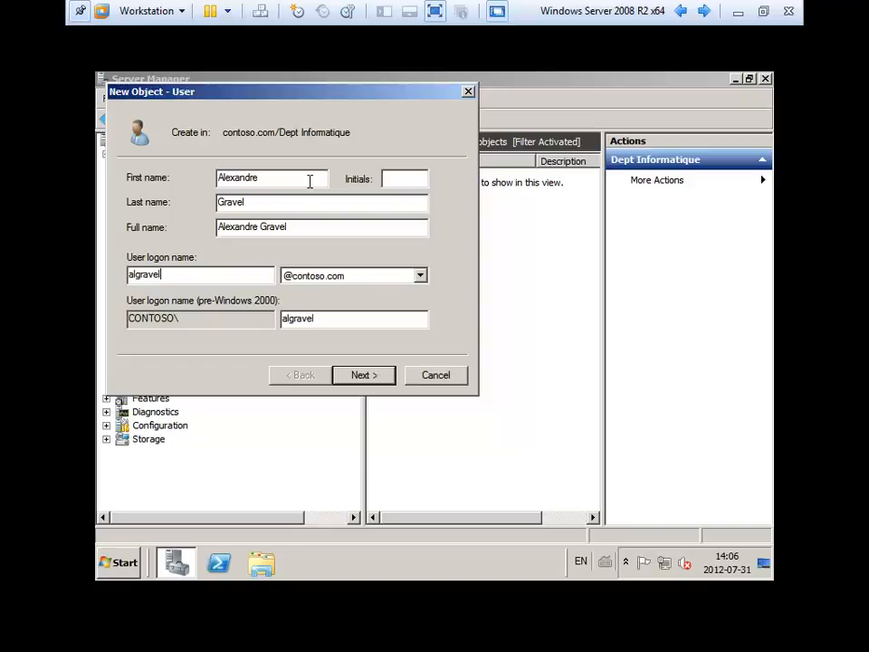
pyautogui.press('Return')
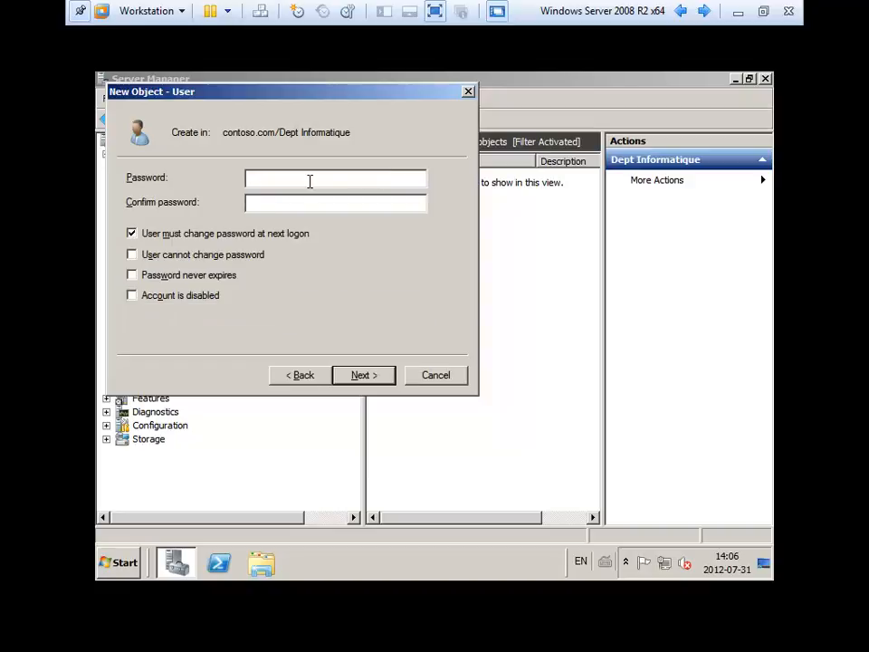
# Replace the rejected simple password with a policy-compliant one and create the account.
pyautogui.write('123456')
pyautogui.press('Tab')
pyautogui.write('123456')
pyautogui.click(381, 382)
pyautogui.click(380, 384)
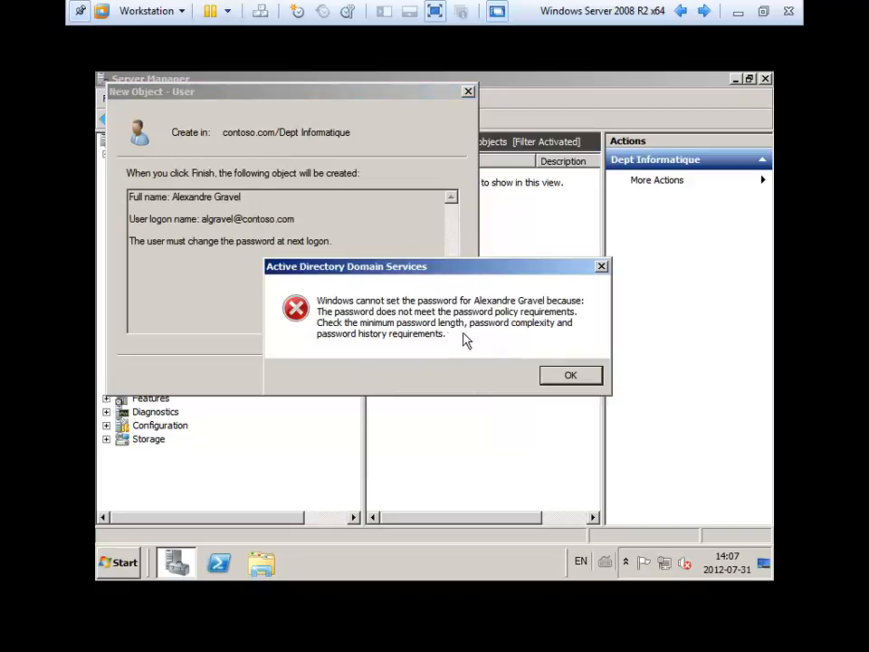
pyautogui.click(570, 375)
pyautogui.click(299, 375)
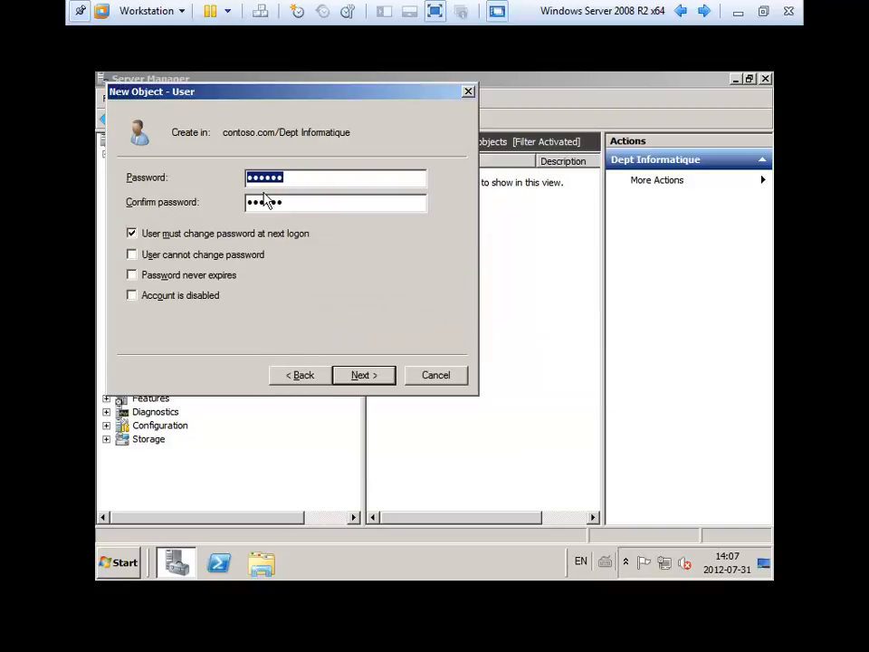
pyautogui.write('••••••••••')
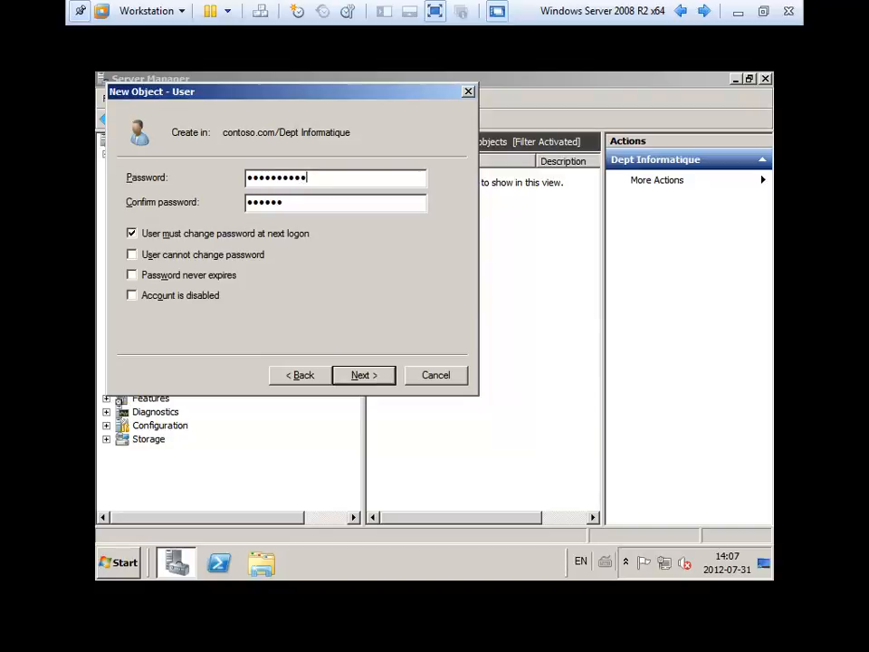
pyautogui.press('Tab')
pyautogui.write('••••••••••')
pyautogui.press('Return')
pyautogui.press('Return')
pyautogui.click(264, 198)
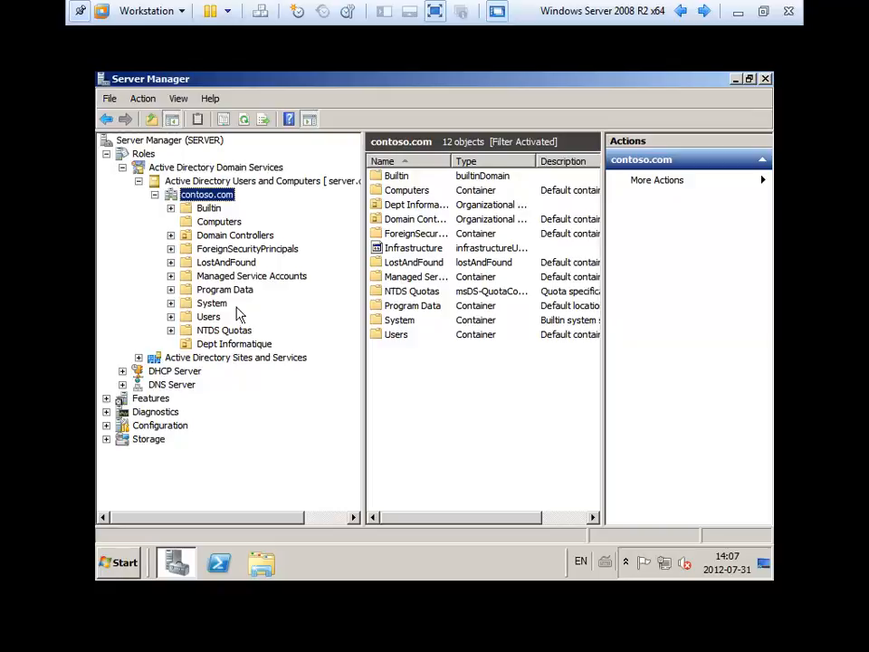
# View the new user in Dept Informatique, widening the Name column and results area to show Description.
pyautogui.click(235, 343)
pyautogui.click(441, 175)
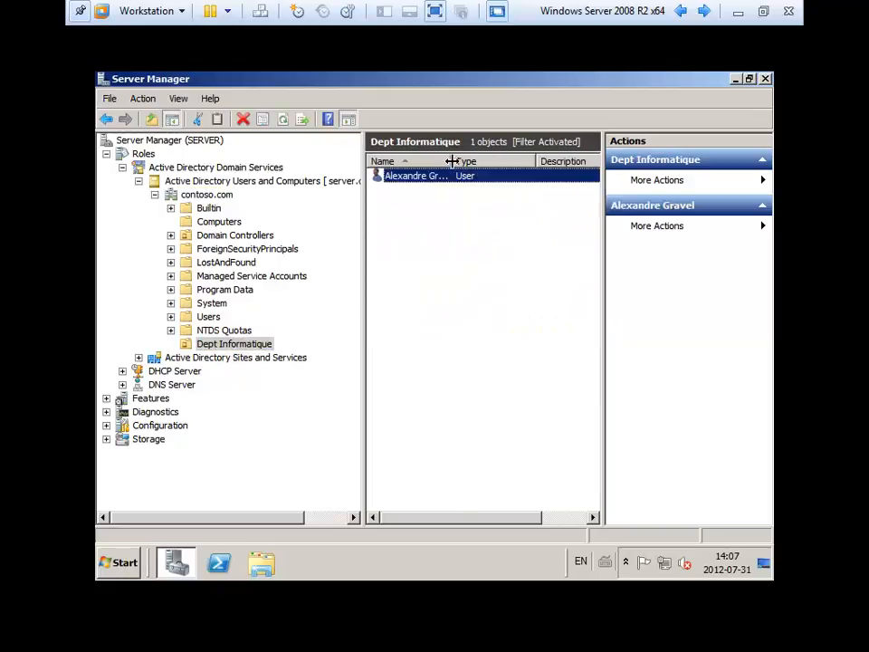
pyautogui.moveTo(452, 162); pyautogui.dragTo(494, 162)
pyautogui.click(405, 278)
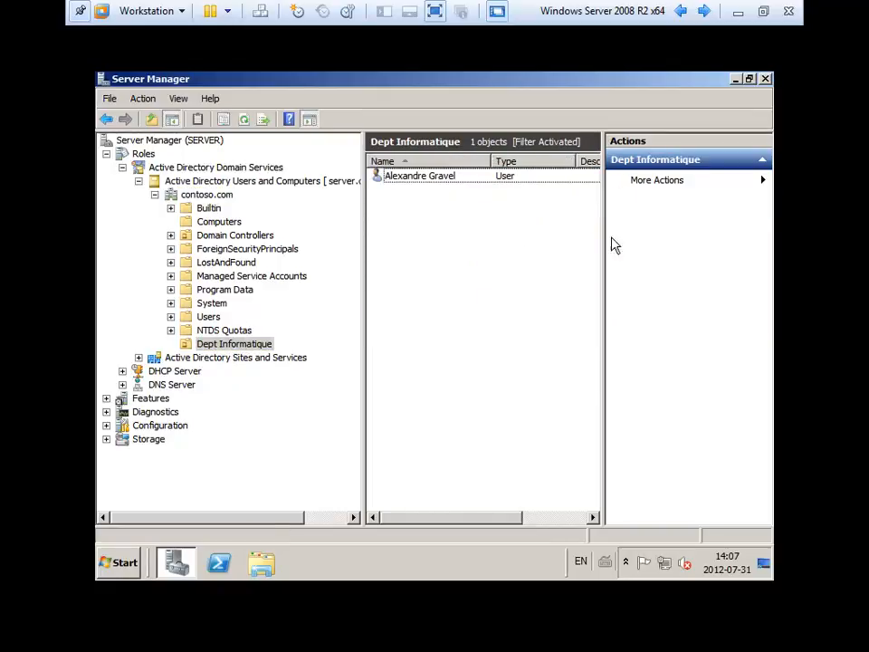
pyautogui.moveTo(601, 246); pyautogui.dragTo(688, 236)
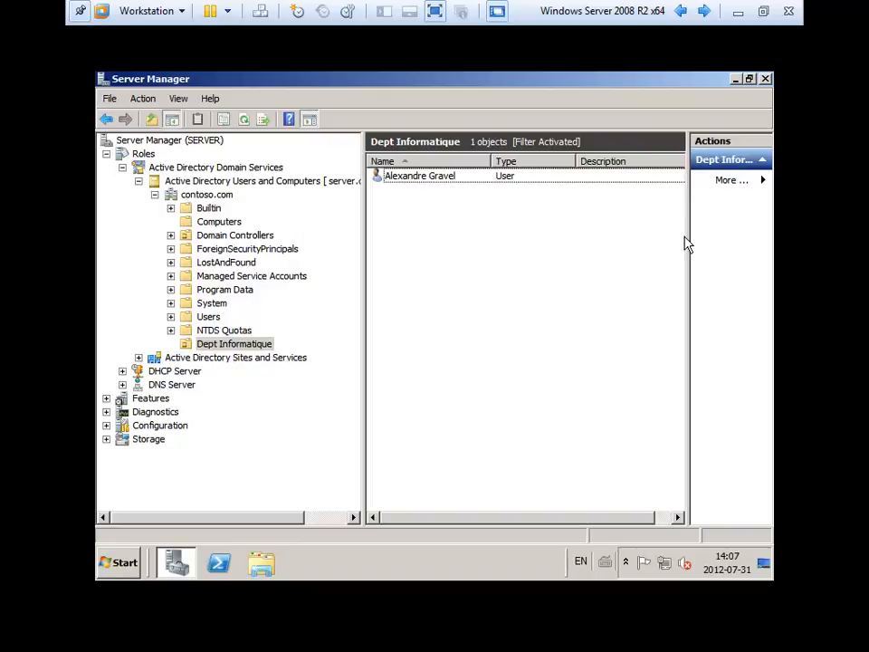
pyautogui.click(422, 176)
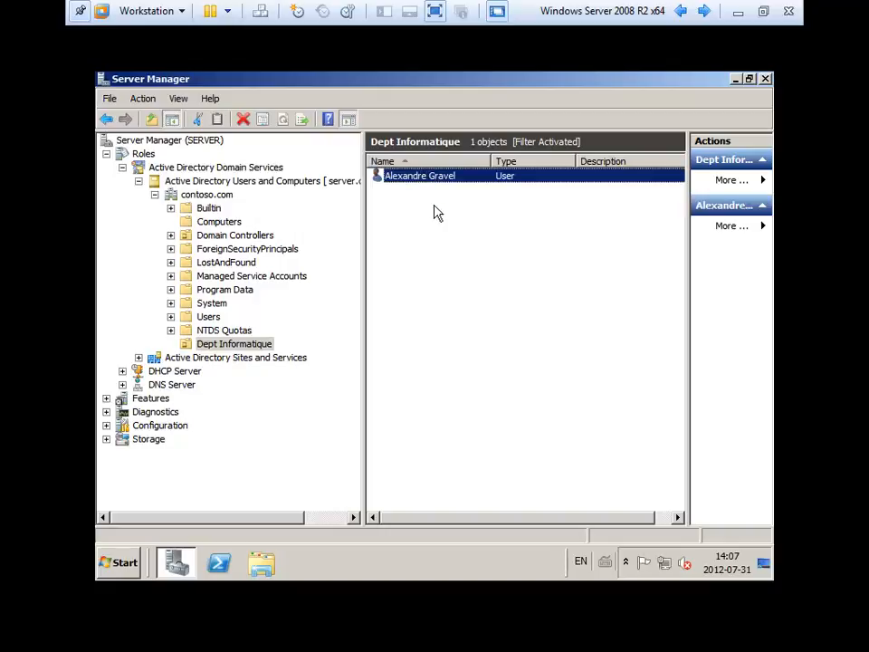
# Start a second new user in Dept Informatique with the technician's first, last and logon names.
pyautogui.rightClick(404, 210)
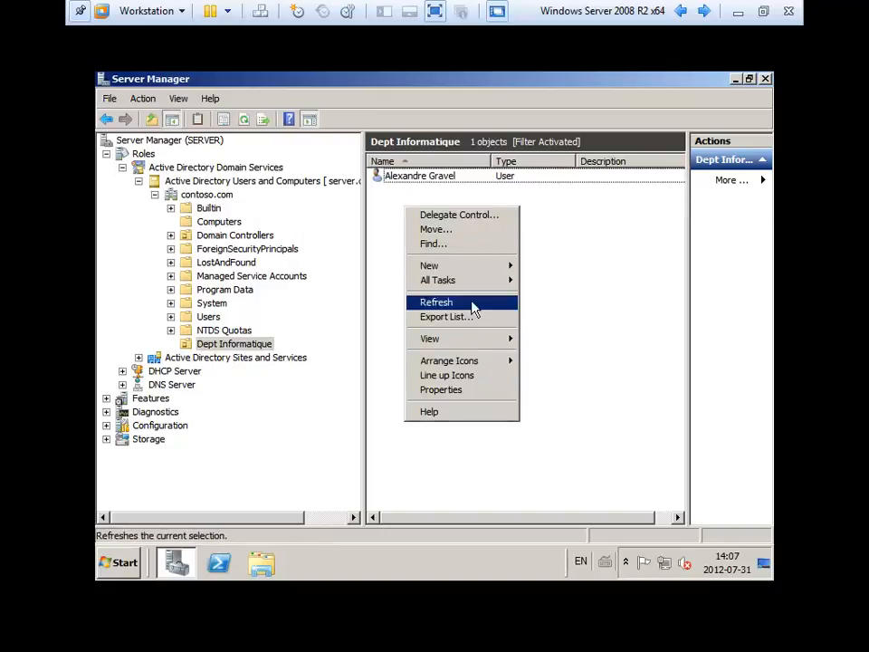
pyautogui.moveTo(475, 268)
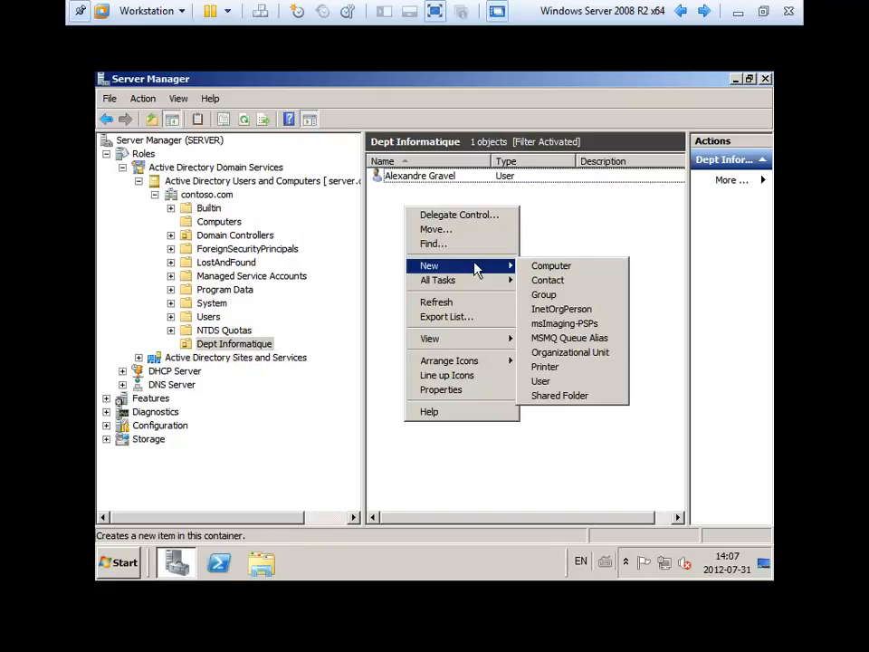
pyautogui.click(576, 383)
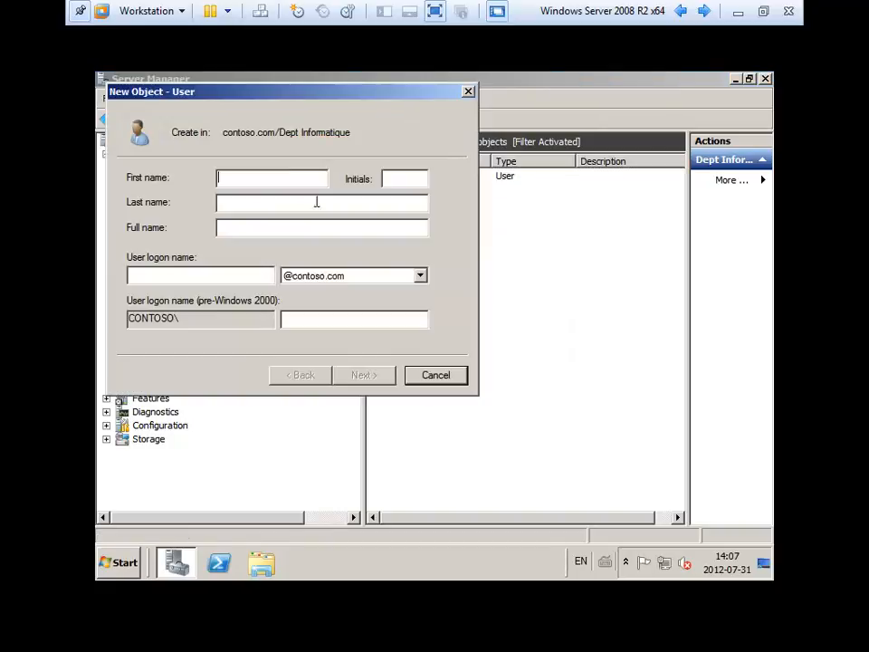
pyautogui.press('Tab')
pyautogui.press('Tab')
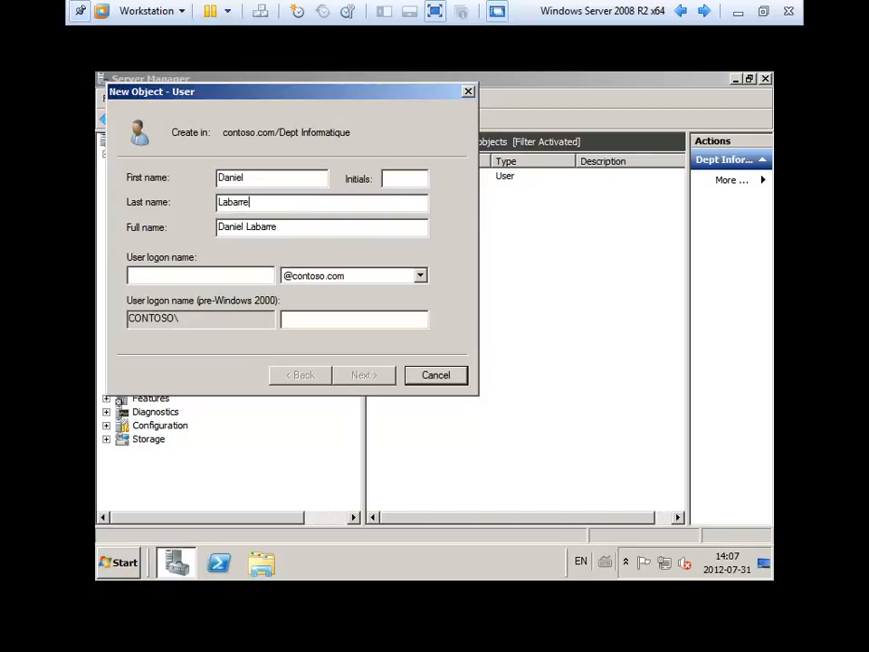
pyautogui.press('Tab')
pyautogui.press('Tab')
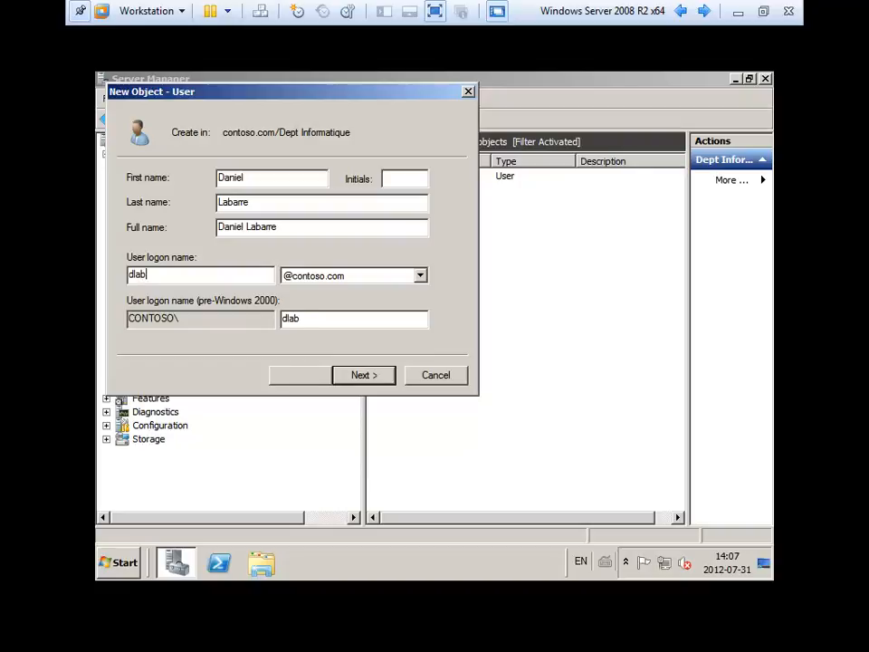
pyautogui.press('Return')
# Set and confirm the second user's password and finish the wizard.
pyautogui.write('P@ssw0rd1')
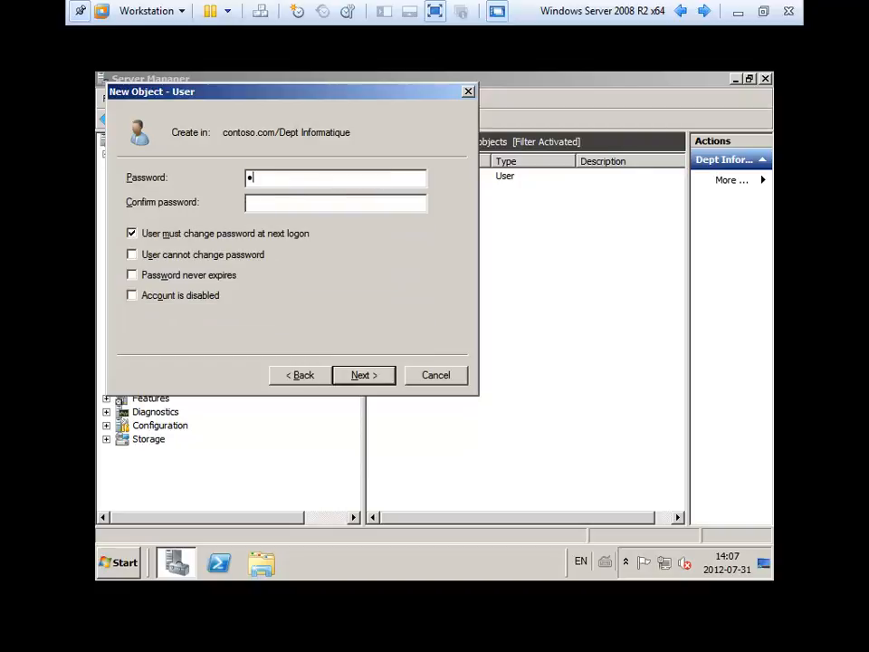
pyautogui.write('2')
pyautogui.click(300, 200)
pyautogui.write('P@ssw0rd12')
pyautogui.press('Return')
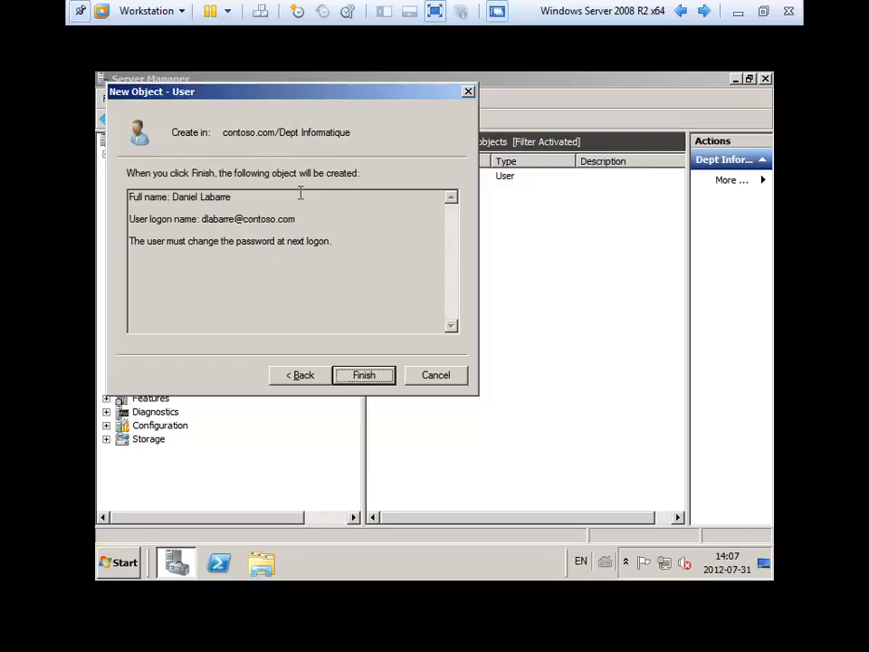
pyautogui.press('Return')
# Start a third new user with the director's first and last name and a surname-based logon name.
pyautogui.rightClick(449, 270)
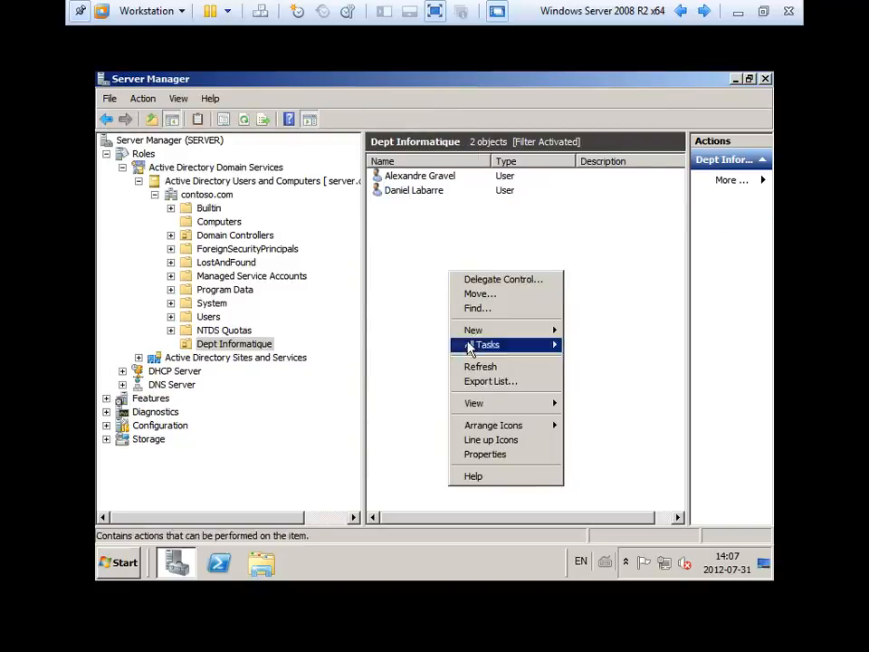
pyautogui.moveTo(508, 339)
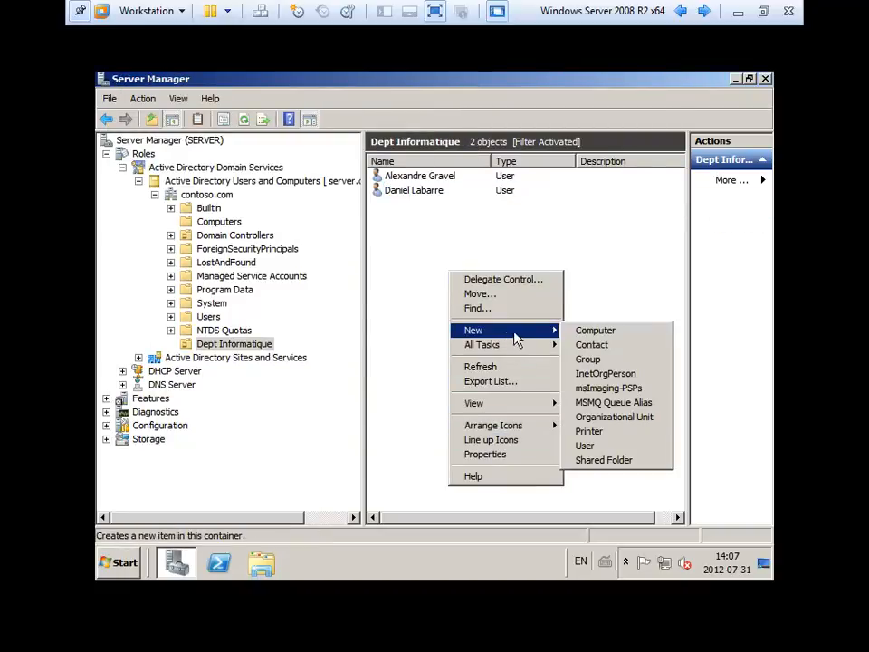
pyautogui.click(607, 445)
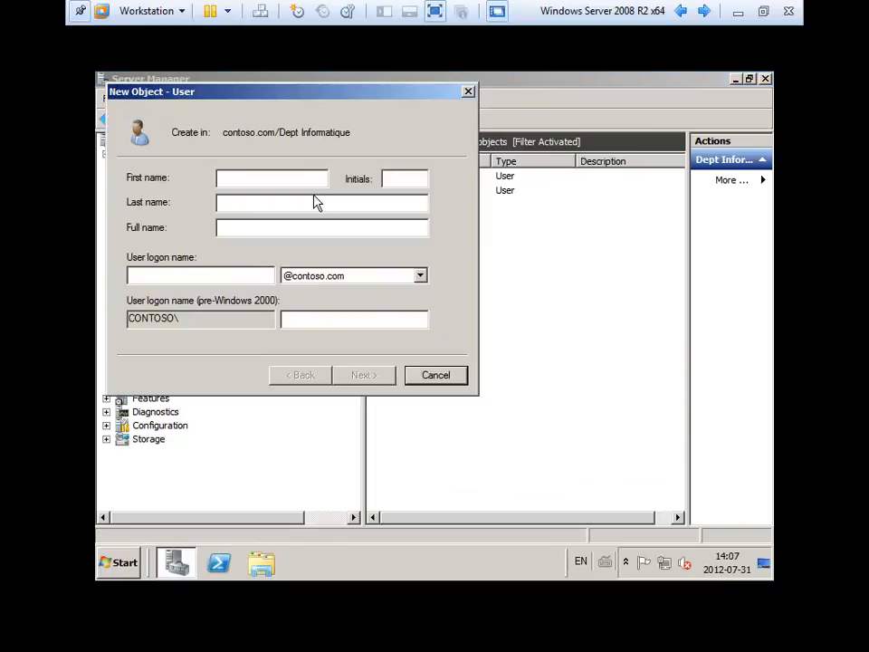
pyautogui.press('Tab')
pyautogui.press('Tab')
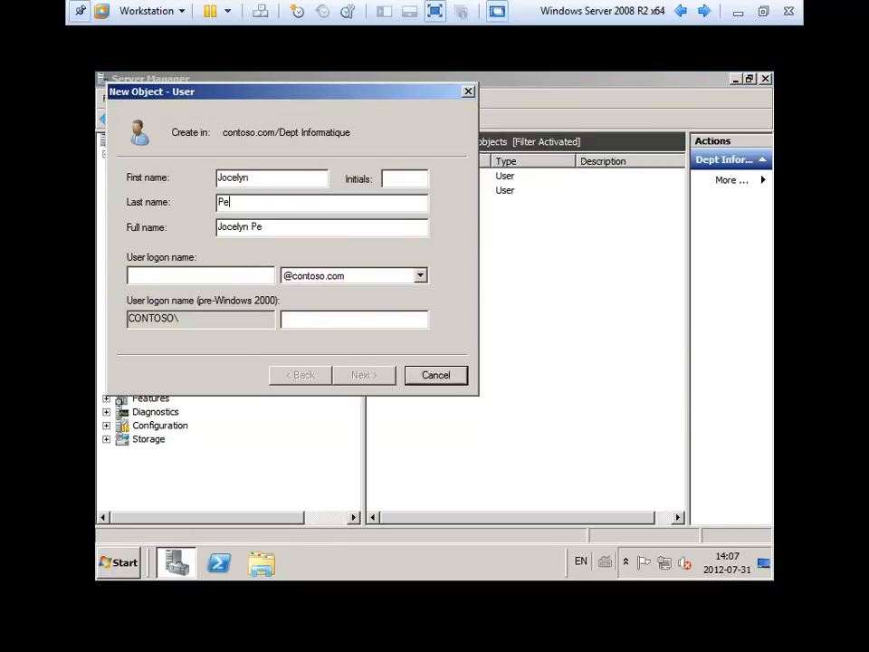
pyautogui.press('Tab')
pyautogui.press('Tab')
pyautogui.press('Tab')
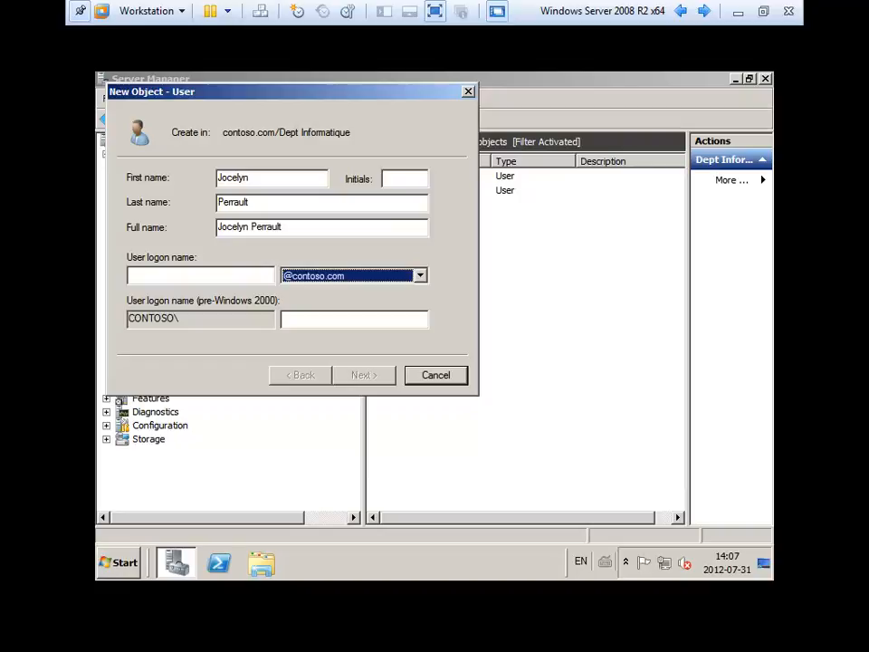
pyautogui.click(200, 275)
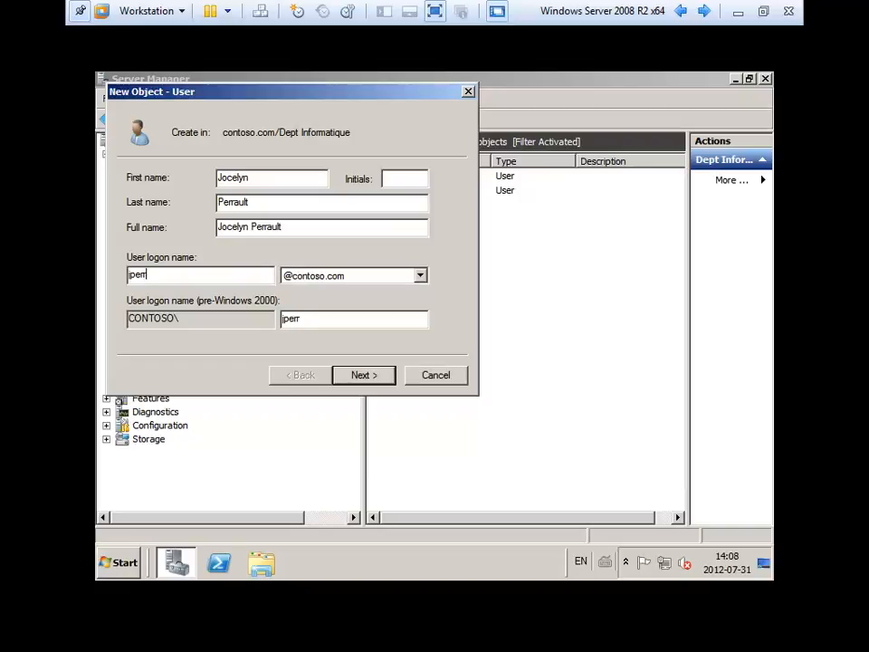
# Correct the surname spelling, then set and confirm the temporary password to create the user.
pyautogui.click(237, 202)
pyautogui.write('e')
pyautogui.press('BackSpace')
pyautogui.click(357, 379)
pyautogui.write('P@ssw0rd123')
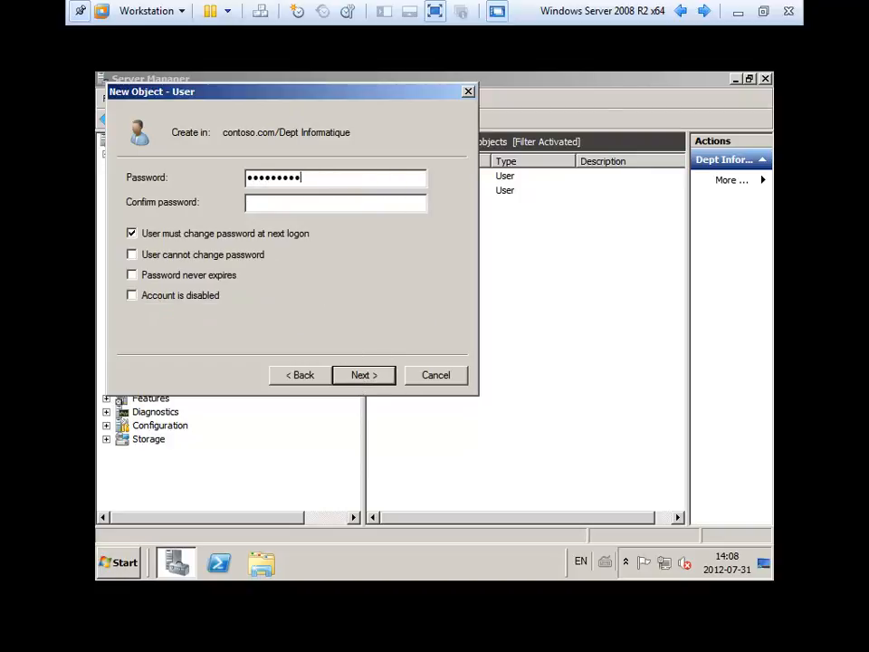
pyautogui.press('Tab')
pyautogui.write('P@ssw0rd123')
pyautogui.press('Return')
pyautogui.press('Return')
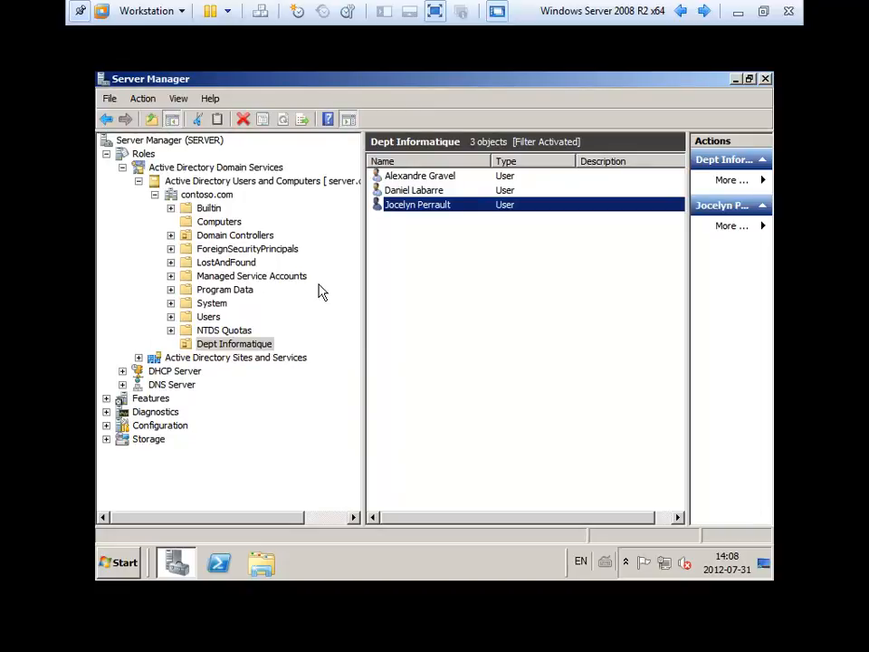
# Start a fourth new user with the technician's first name, accented last name and logon name.
pyautogui.rightClick(409, 265)
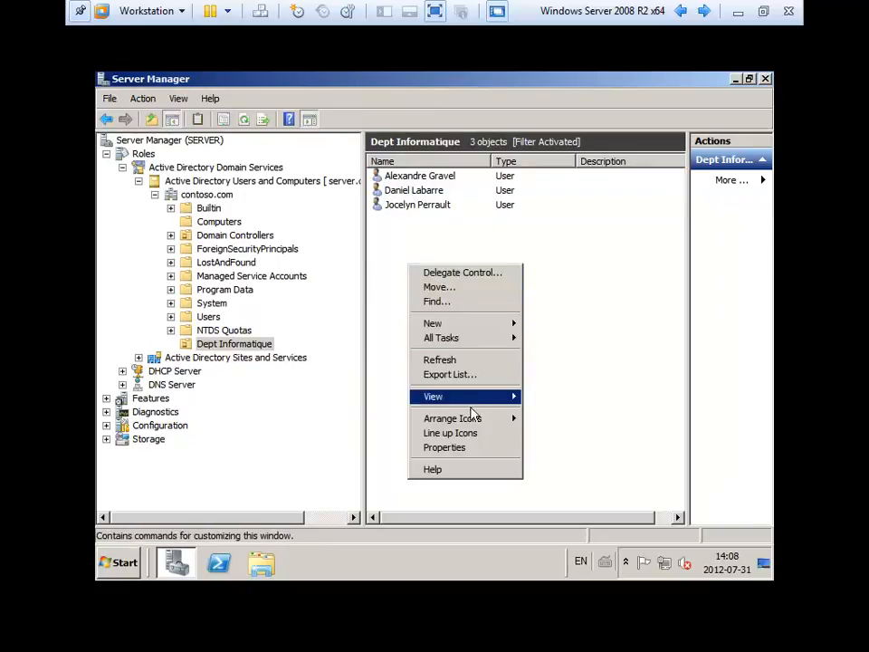
pyautogui.moveTo(485, 328)
pyautogui.click(554, 440)
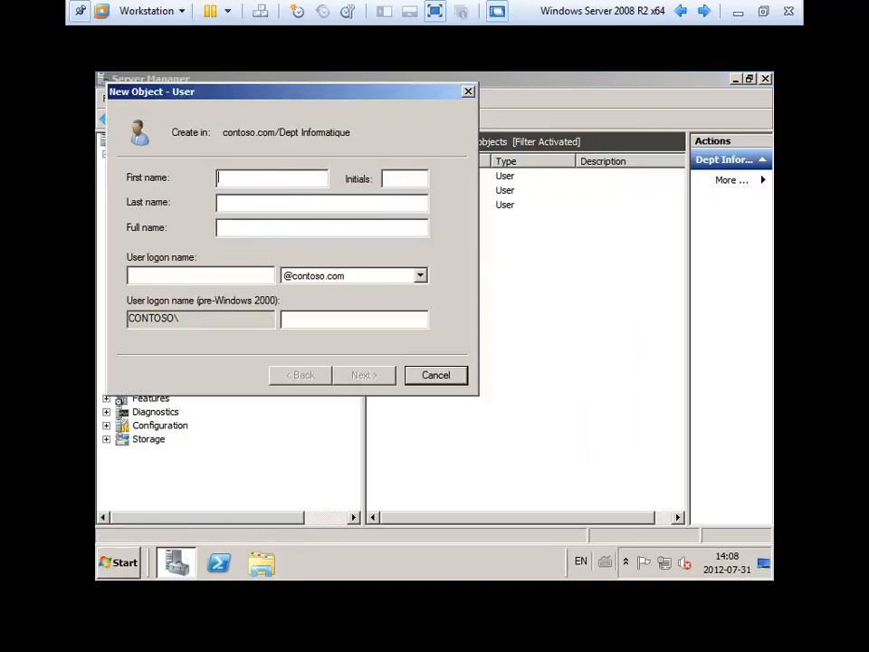
pyautogui.press('Tab')
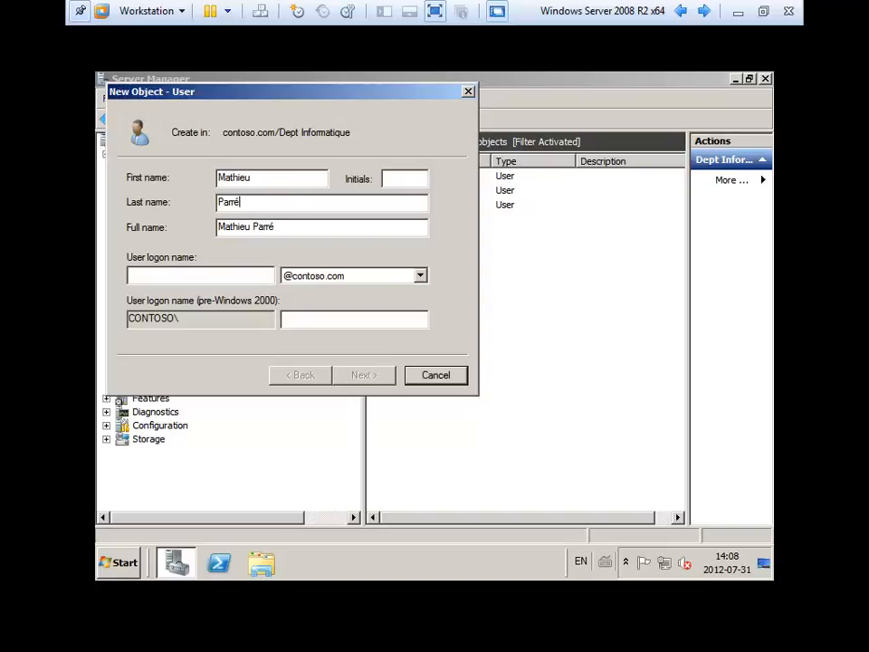
pyautogui.press('Tab')
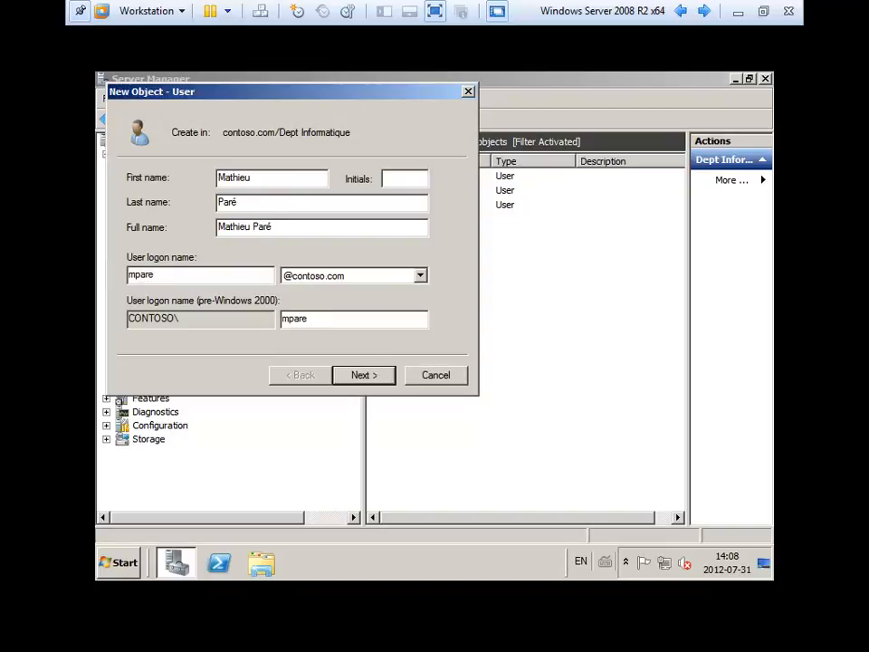
pyautogui.press('Return')
# Set and confirm the fourth user's password and create the account.
pyautogui.write('•••••••••••')
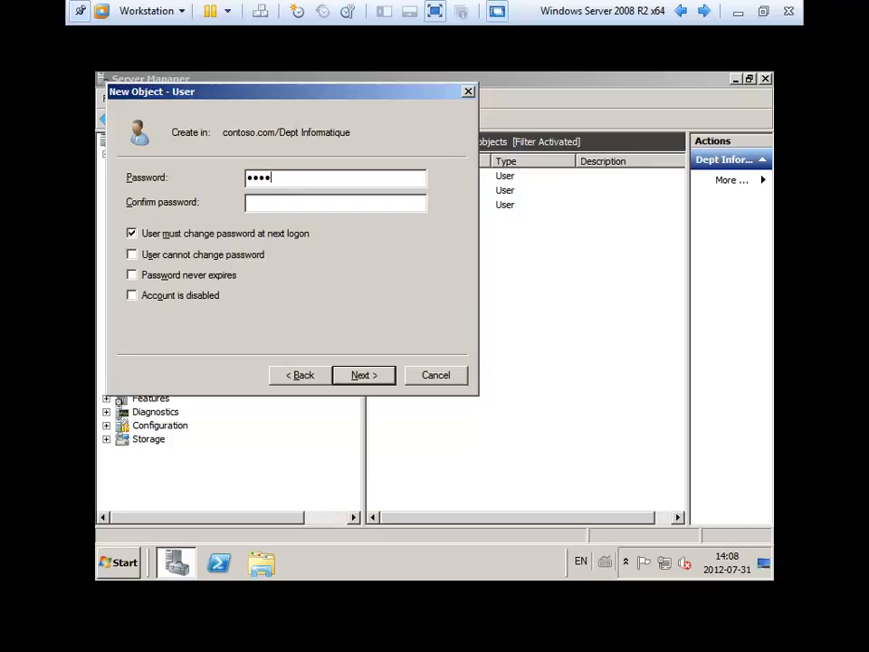
pyautogui.press('Tab')
pyautogui.write('•••••••••••')
pyautogui.press('Return')
pyautogui.press('Return')
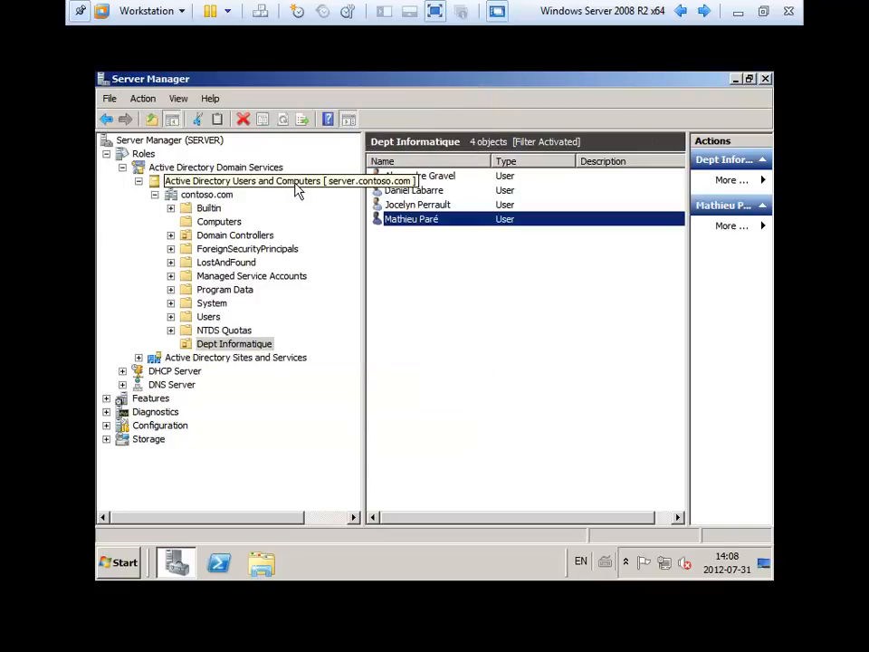
pyautogui.click(540, 331)
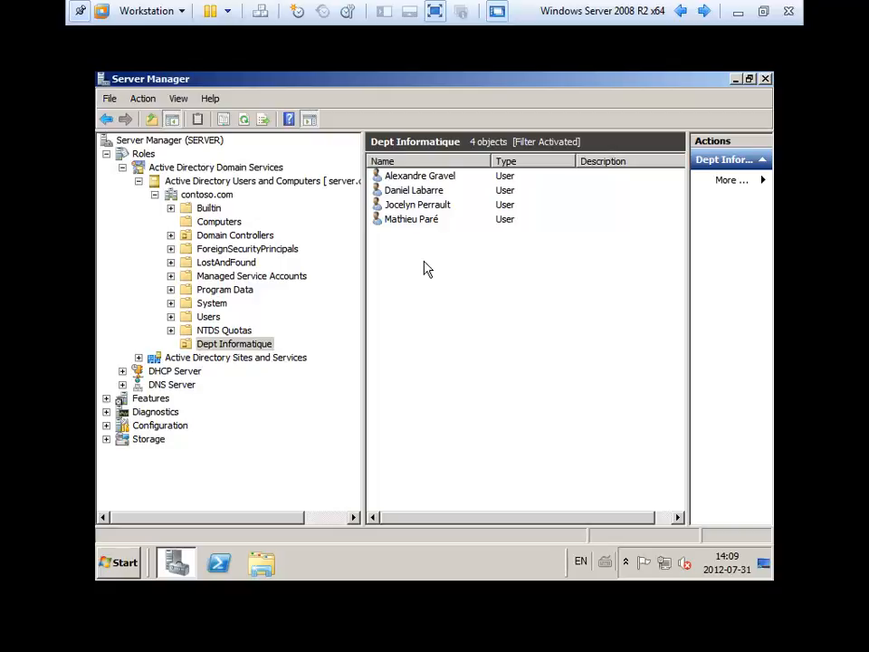
# Start a new group in Dept Informatique and enter the name Directeur.
pyautogui.rightClick(395, 273)
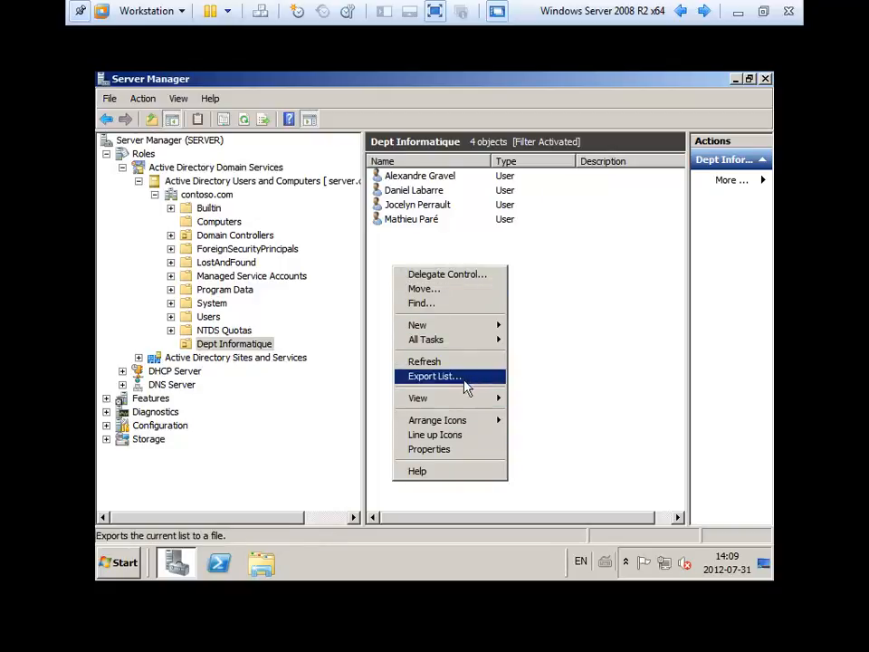
pyautogui.moveTo(496, 326)
pyautogui.click(562, 342)
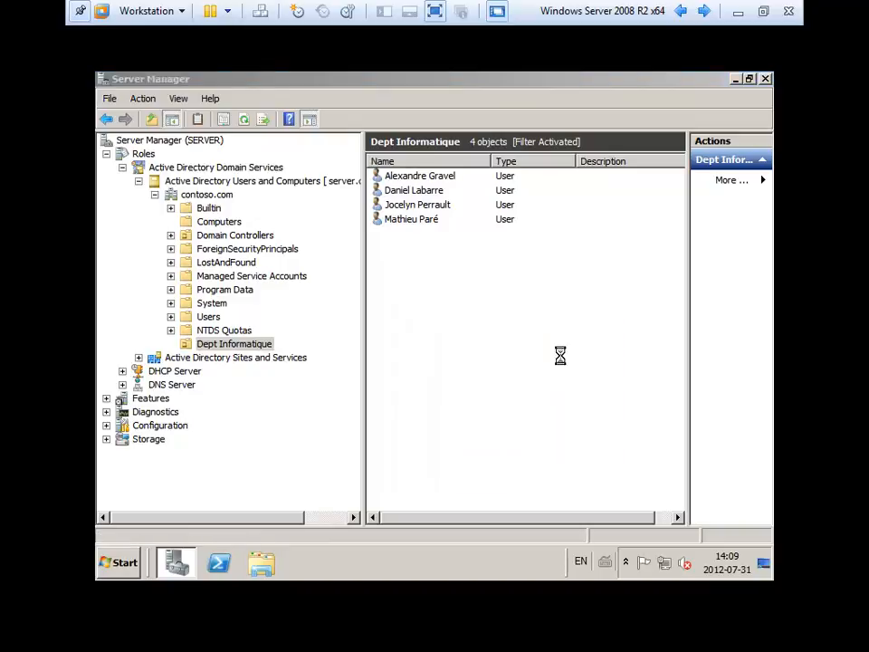
pyautogui.write('Directeur')
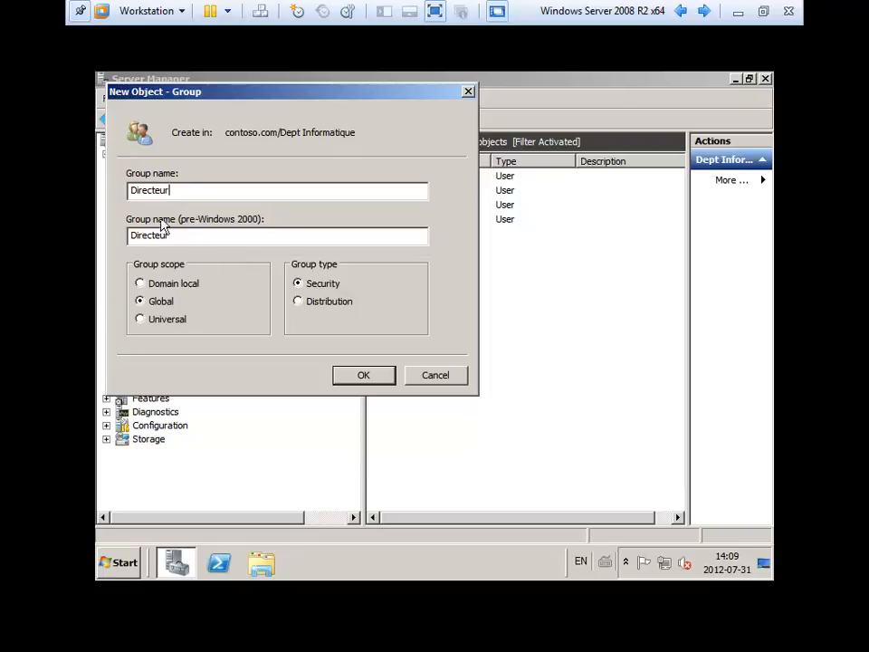
# Complete the name as Directeurs, keep Global scope and Security type, and create the group.
pyautogui.write('s')
pyautogui.click(194, 237)
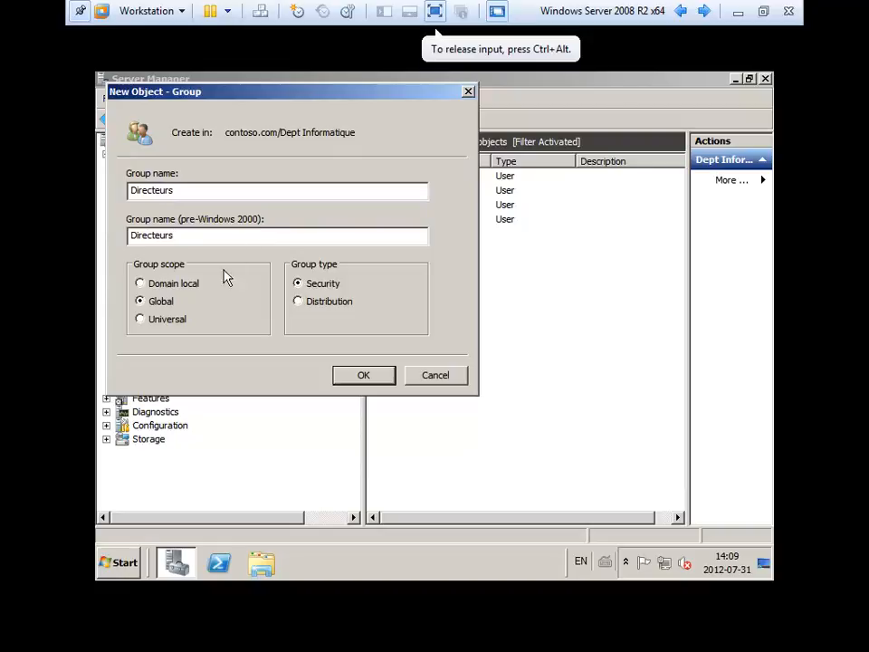
pyautogui.click(323, 288)
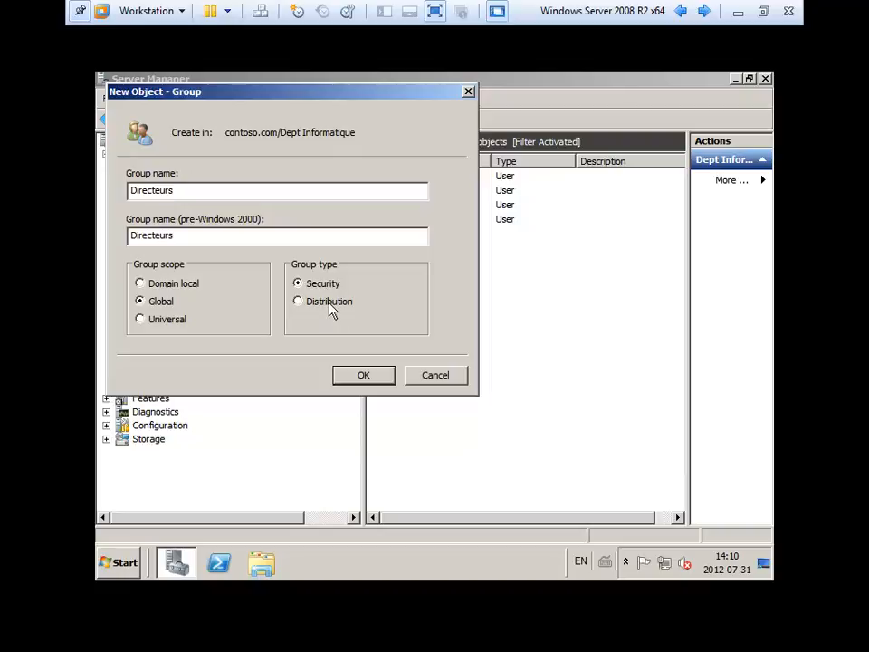
pyautogui.click(331, 302)
pyautogui.click(374, 376)
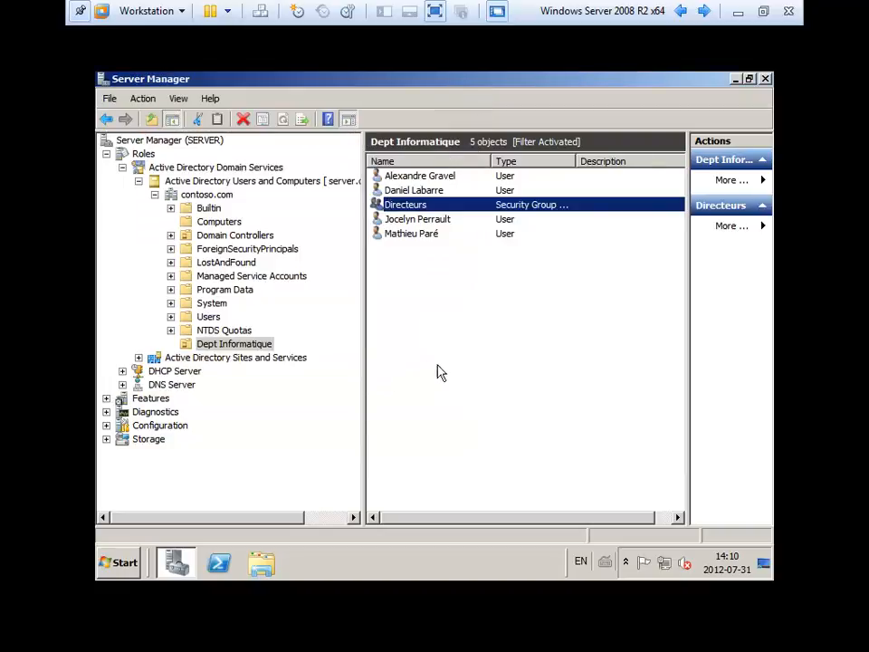
# Create the Techniciens group in Dept Informatique with Global scope and Security type.
pyautogui.rightClick(398, 285)
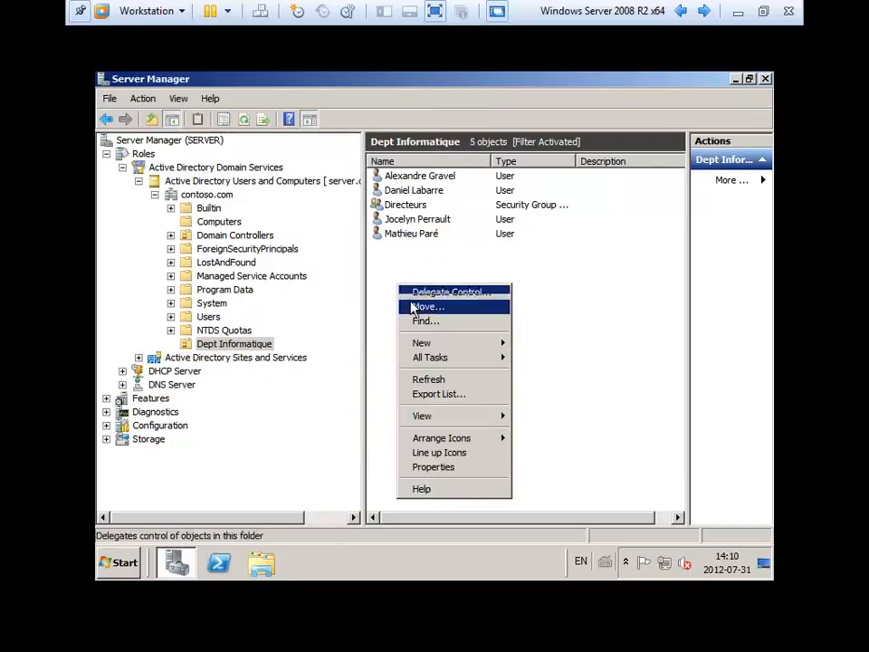
pyautogui.moveTo(484, 353)
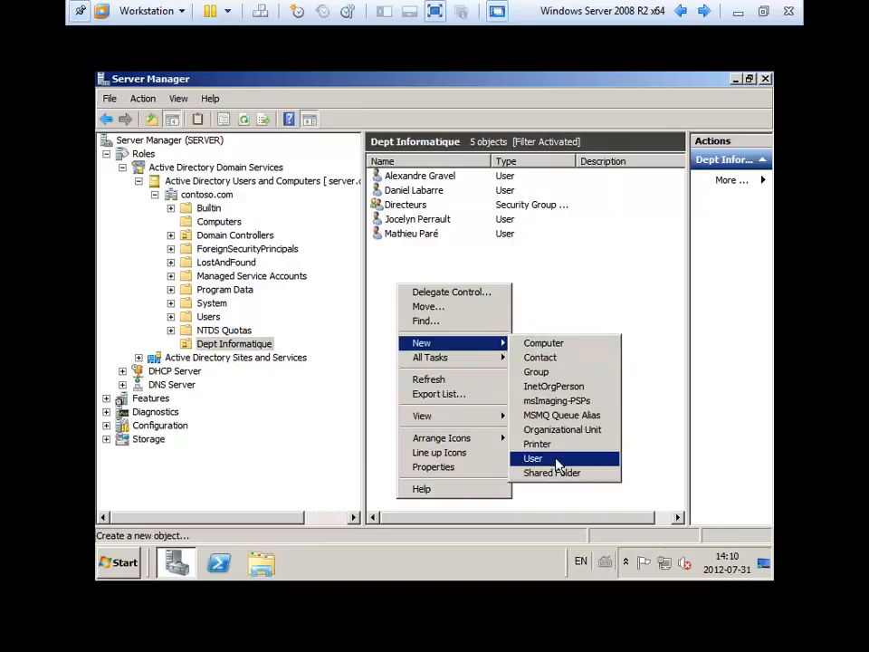
pyautogui.click(550, 373)
pyautogui.write('Tech')
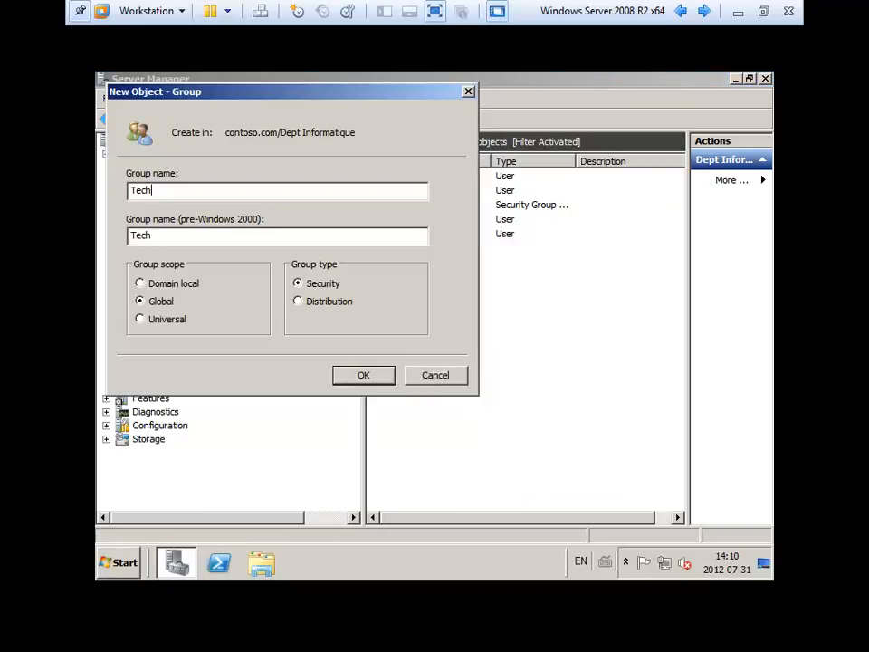
pyautogui.write('niciens')
pyautogui.click(382, 377)
pyautogui.click(412, 206)
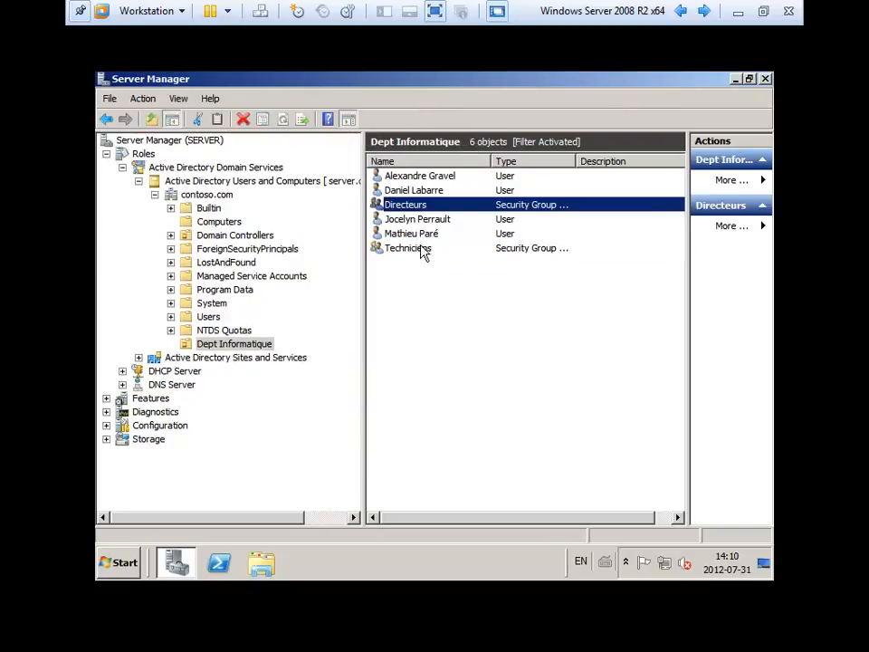
# Bring up the Techniciens group's Members list and its Add dialog.
pyautogui.click(418, 248)
pyautogui.click(453, 334)
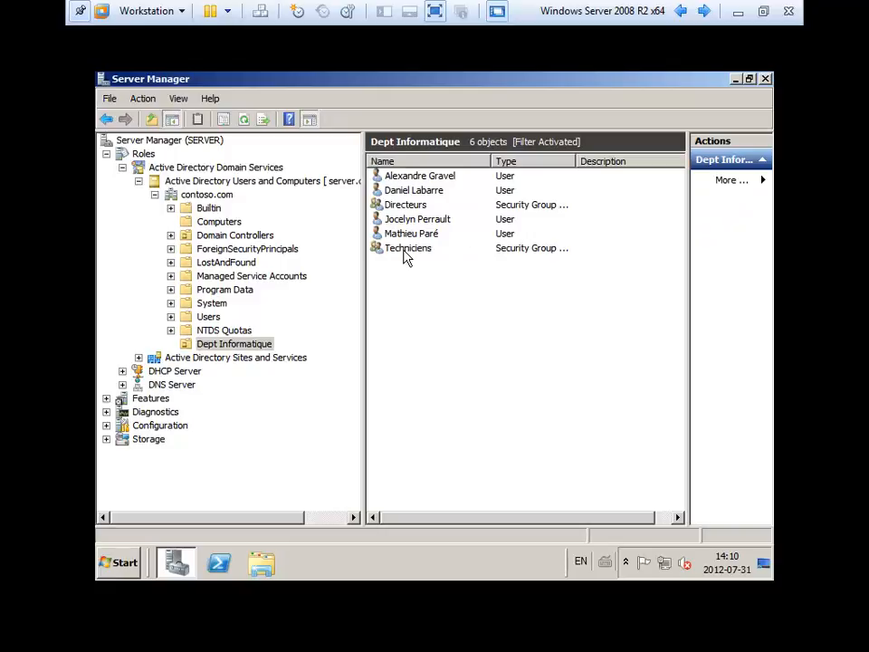
pyautogui.doubleClick(404, 250)
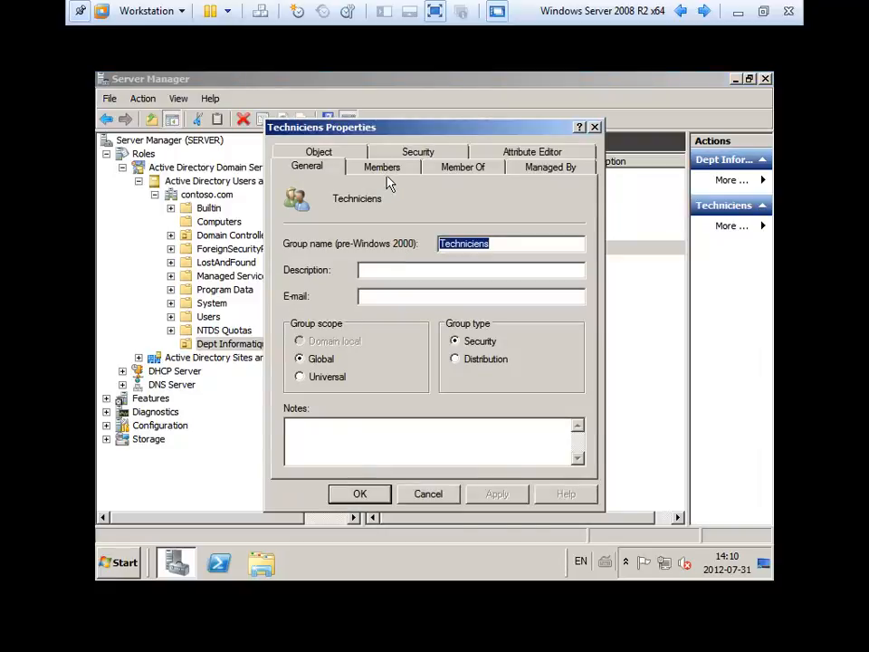
pyautogui.click(409, 170)
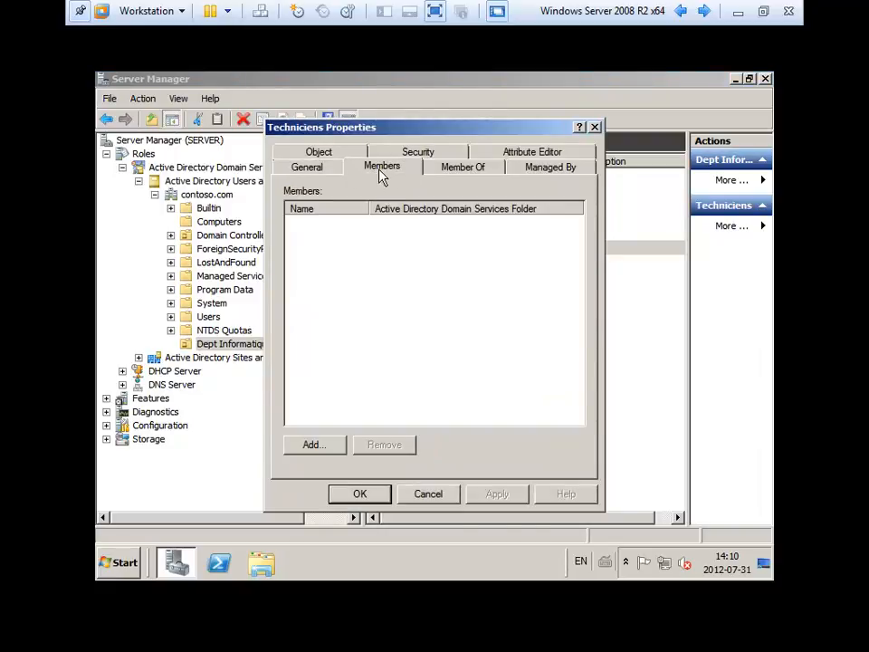
pyautogui.click(330, 444)
# Add the three technician accounts via Check Names, then apply and close the properties.
pyautogui.write('al')
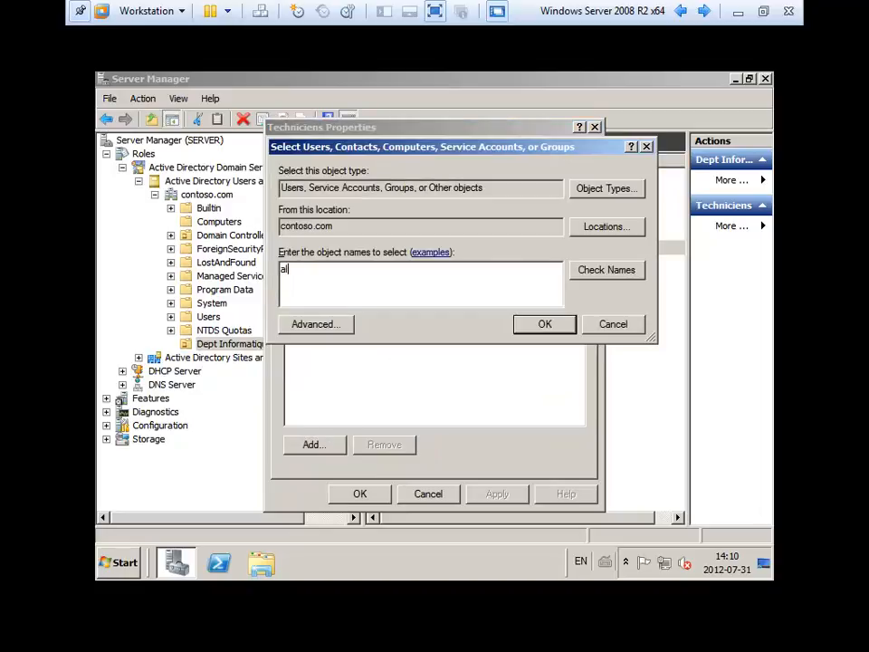
pyautogui.write('ex')
pyautogui.click(607, 271)
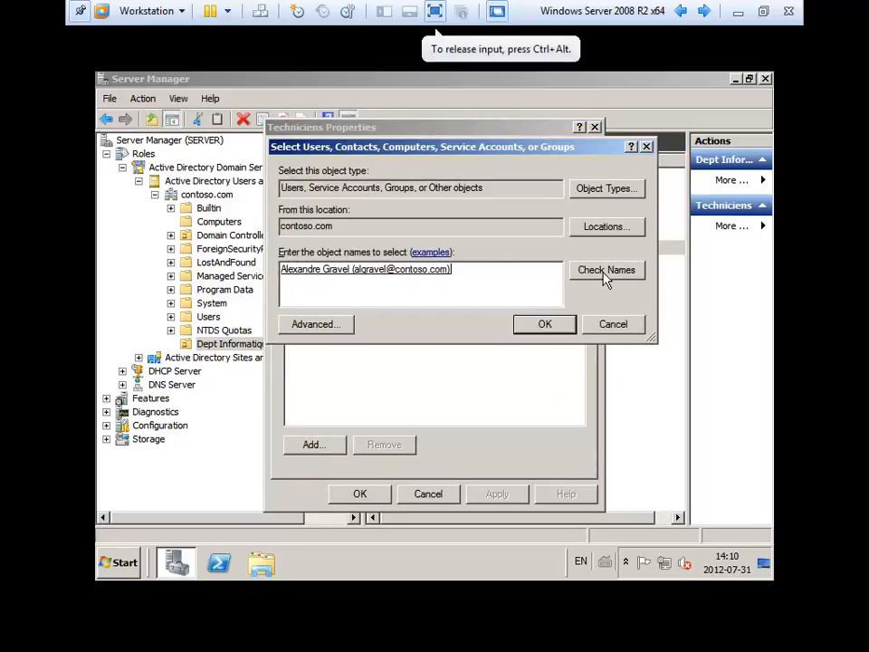
pyautogui.write('daniel')
pyautogui.click(633, 270)
pyautogui.write('joc')
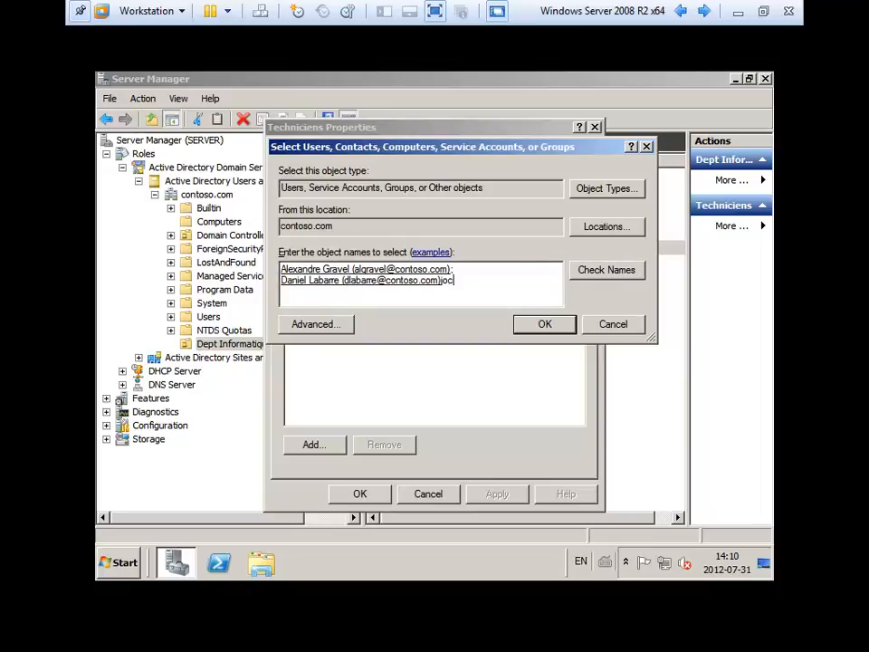
pyautogui.press('BackSpace')
pyautogui.press('BackSpace')
pyautogui.press('BackSpace')
pyautogui.write('mat')
pyautogui.click(594, 270)
pyautogui.click(549, 324)
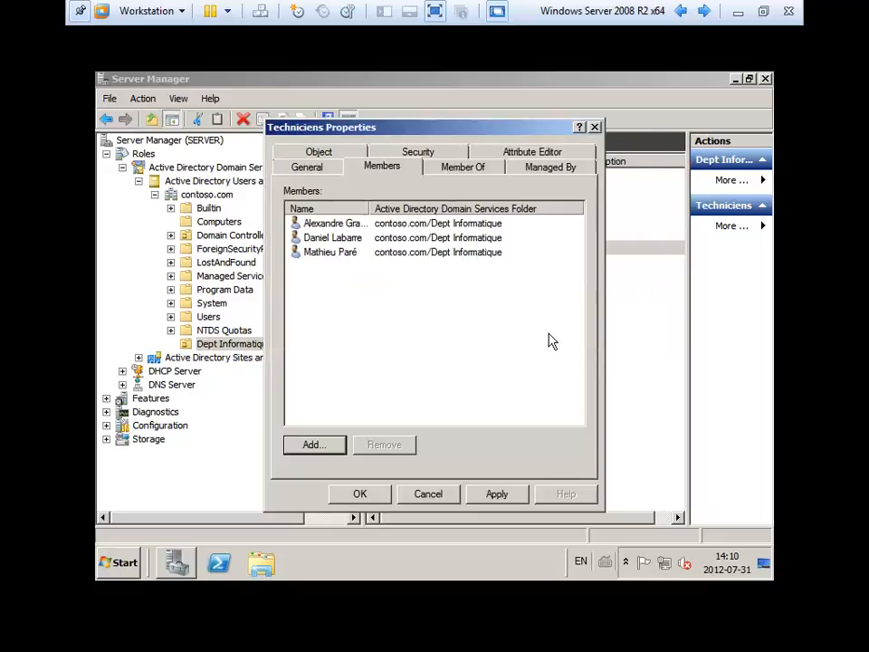
pyautogui.click(485, 493)
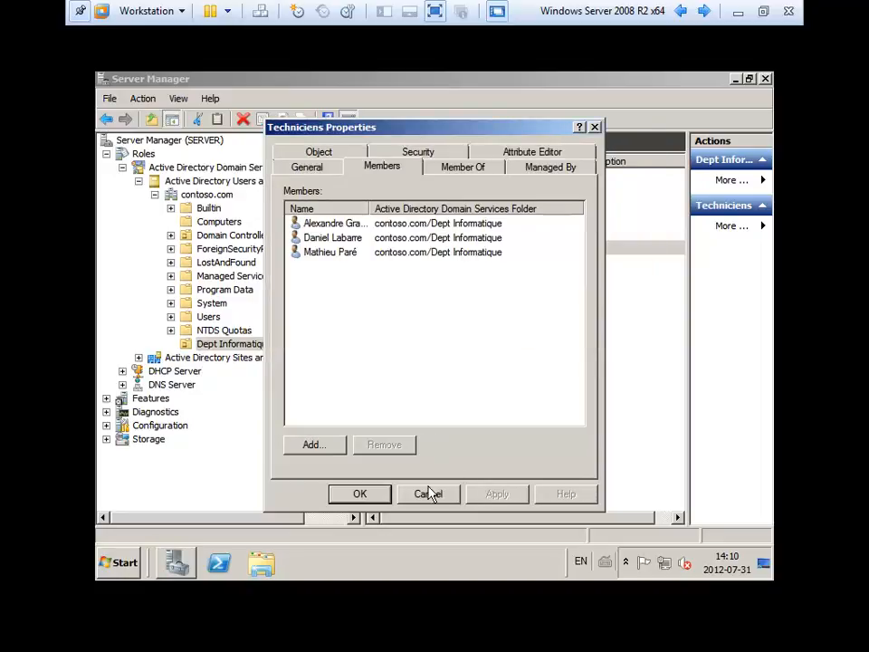
pyautogui.click(367, 500)
pyautogui.click(479, 338)
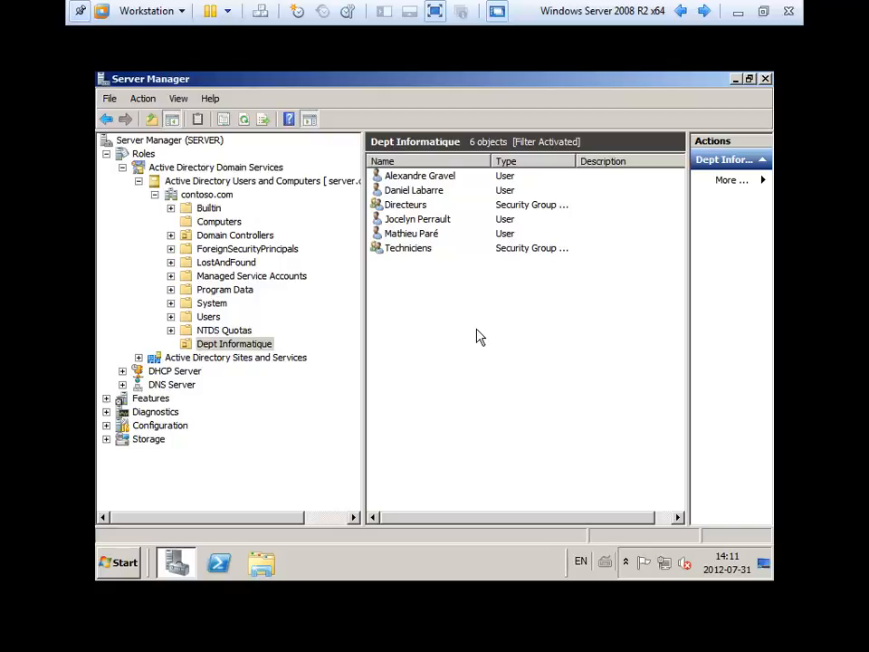
# Add the director's account as the only member of Directeurs, apply and close the properties.
pyautogui.click(429, 258)
pyautogui.click(405, 208)
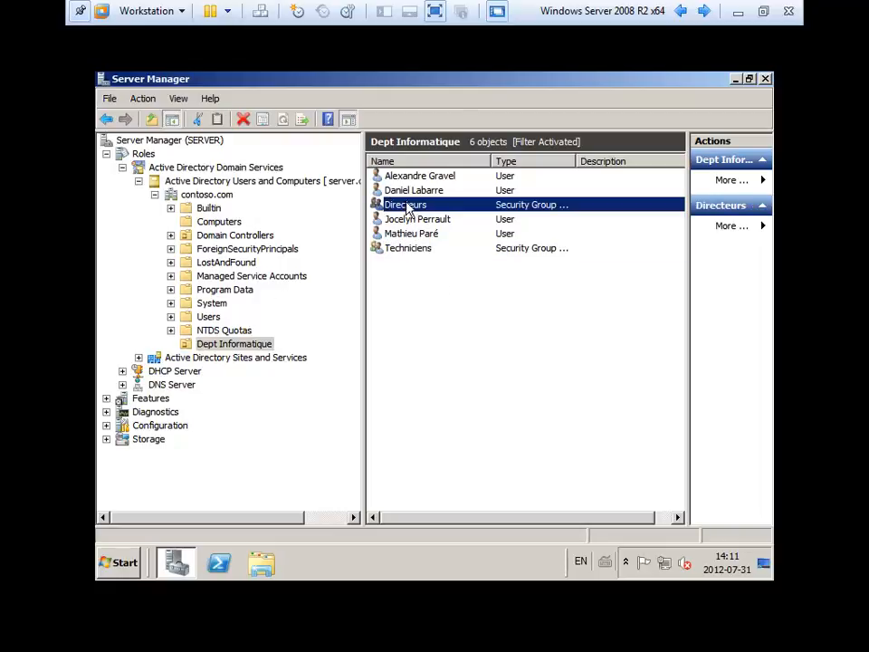
pyautogui.doubleClick(407, 203)
pyautogui.click(379, 168)
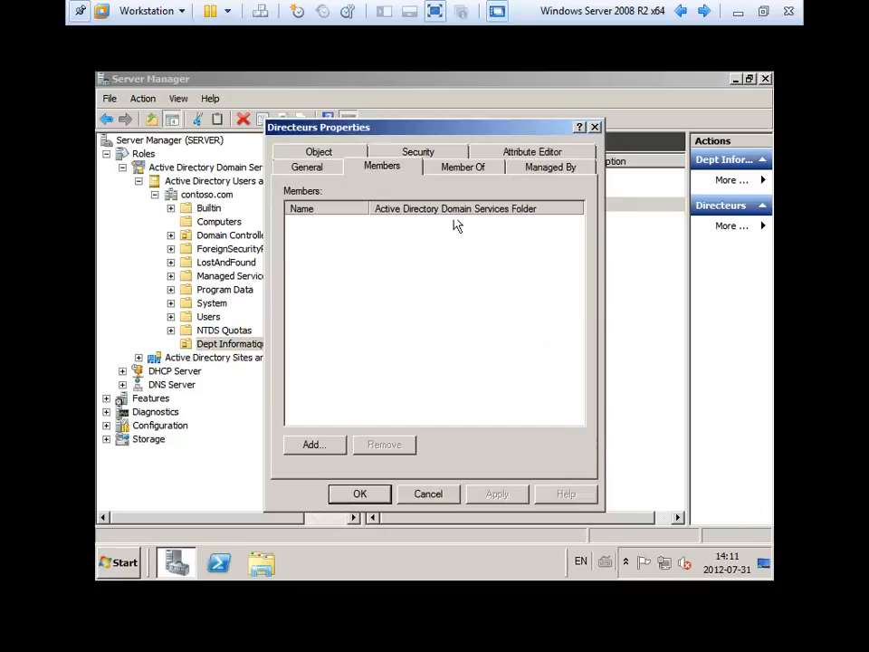
pyautogui.click(318, 448)
pyautogui.write('joc')
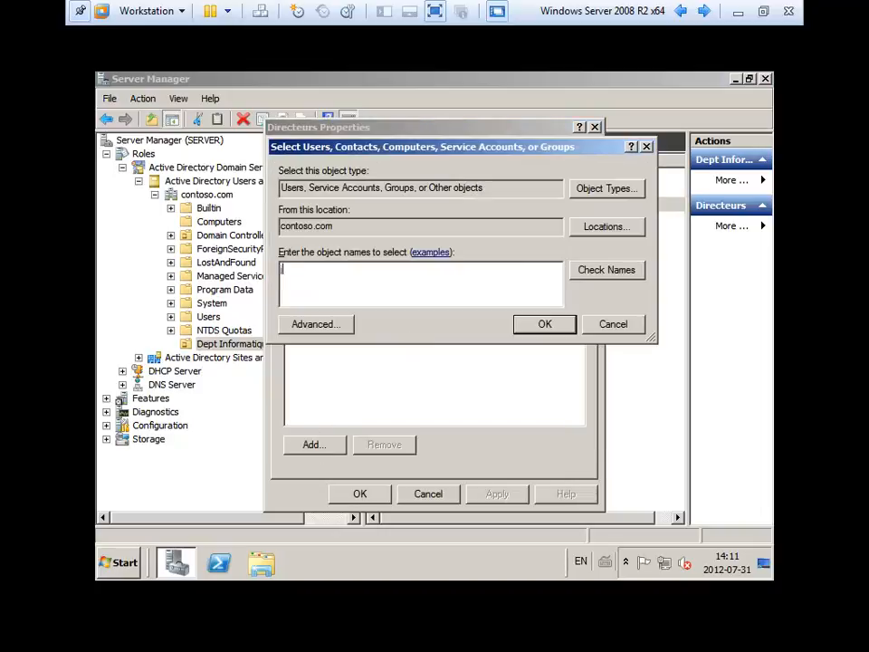
pyautogui.press('Return')
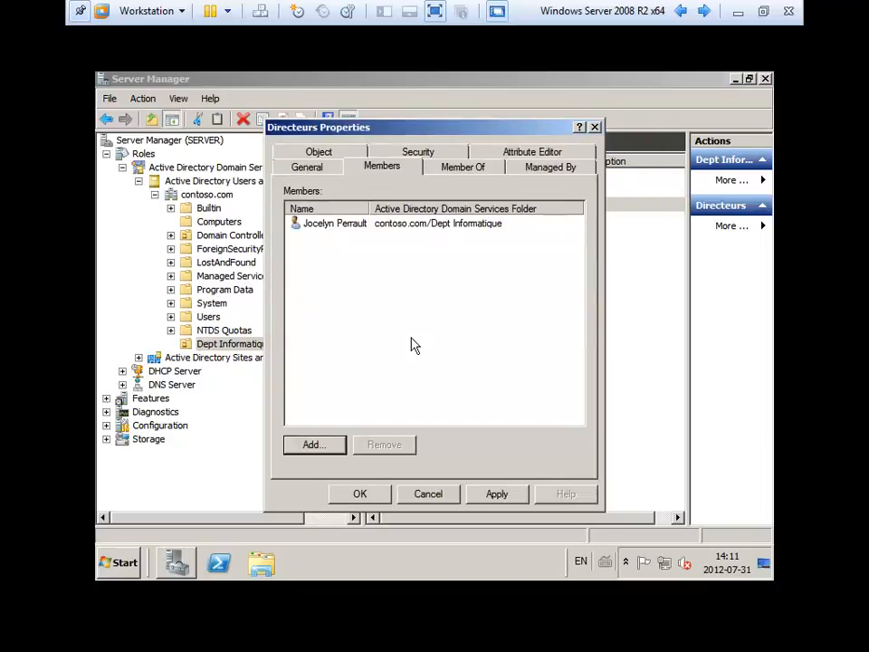
pyautogui.click(502, 496)
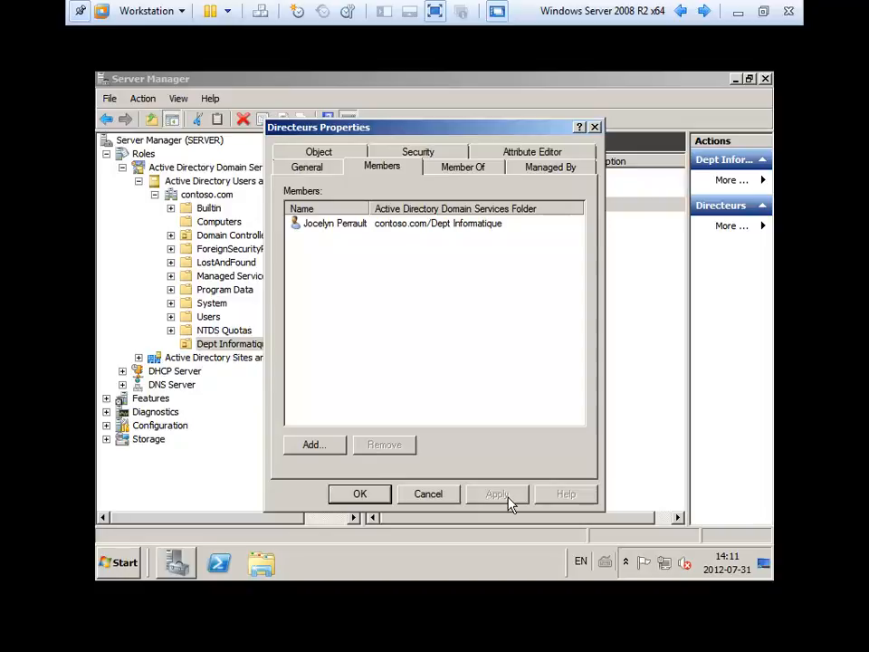
pyautogui.click(357, 496)
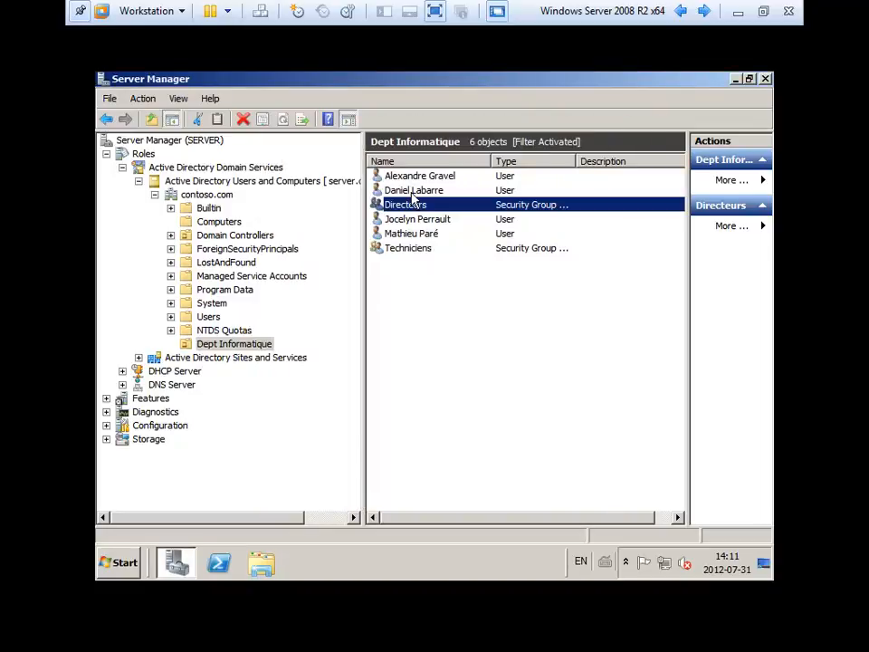
# Insert the missing e into the director's last name, display name and logon name, and save.
pyautogui.doubleClick(429, 221)
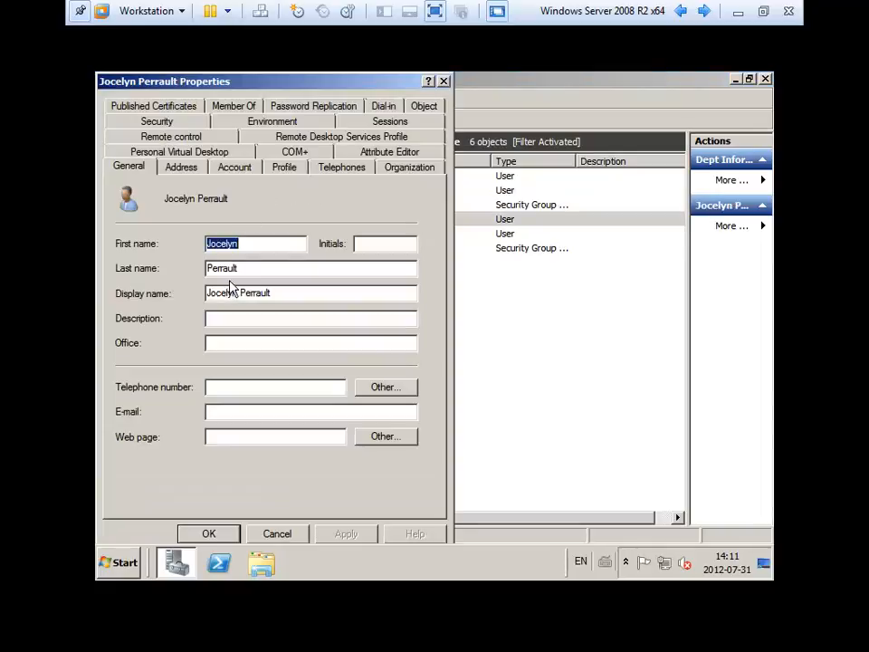
pyautogui.click(254, 292)
pyautogui.write('e')
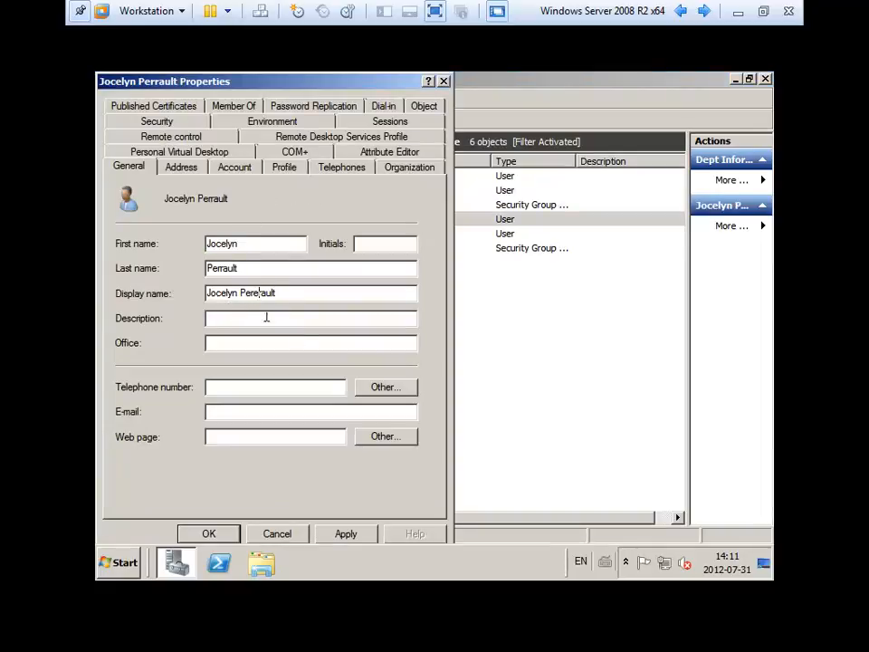
pyautogui.press('BackSpace')
pyautogui.write('re')
pyautogui.click(222, 272)
pyautogui.write('re')
pyautogui.click(234, 169)
pyautogui.click(128, 208)
pyautogui.write('e')
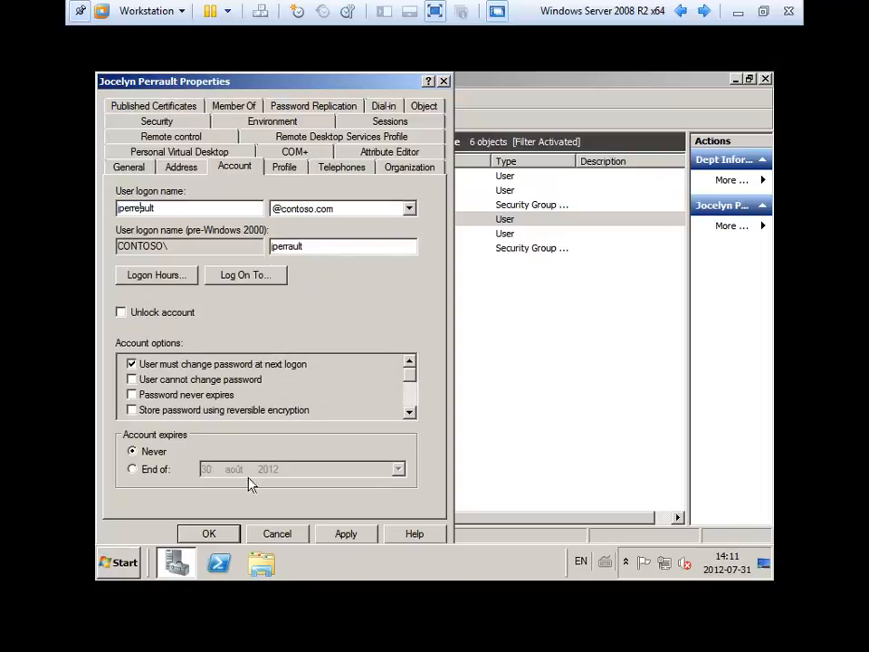
pyautogui.click(209, 534)
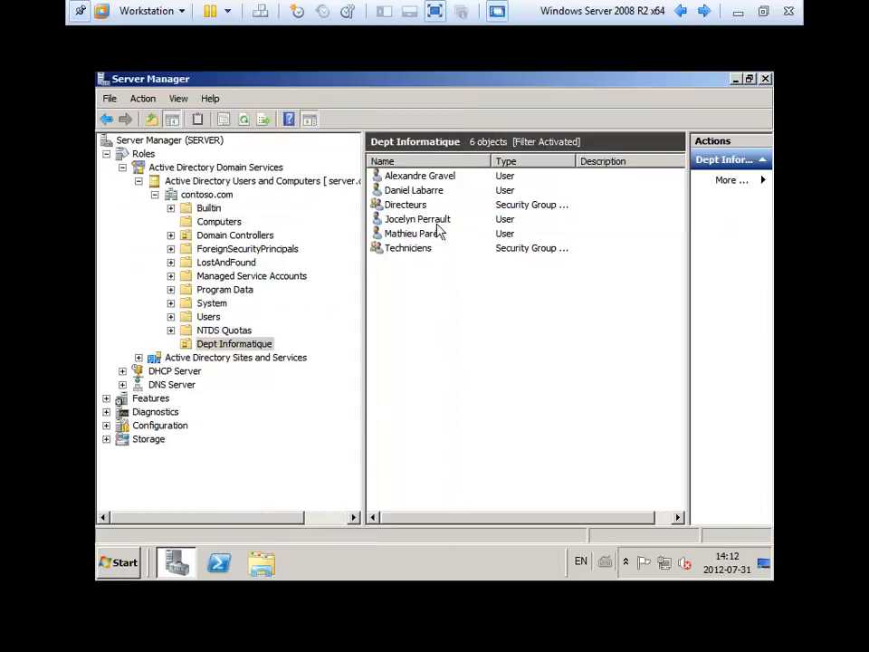
# Refresh the Dept Informatique list and reopen the director's properties to verify the corrections.
pyautogui.rightClick(443, 304)
pyautogui.click(487, 405)
pyautogui.doubleClick(426, 221)
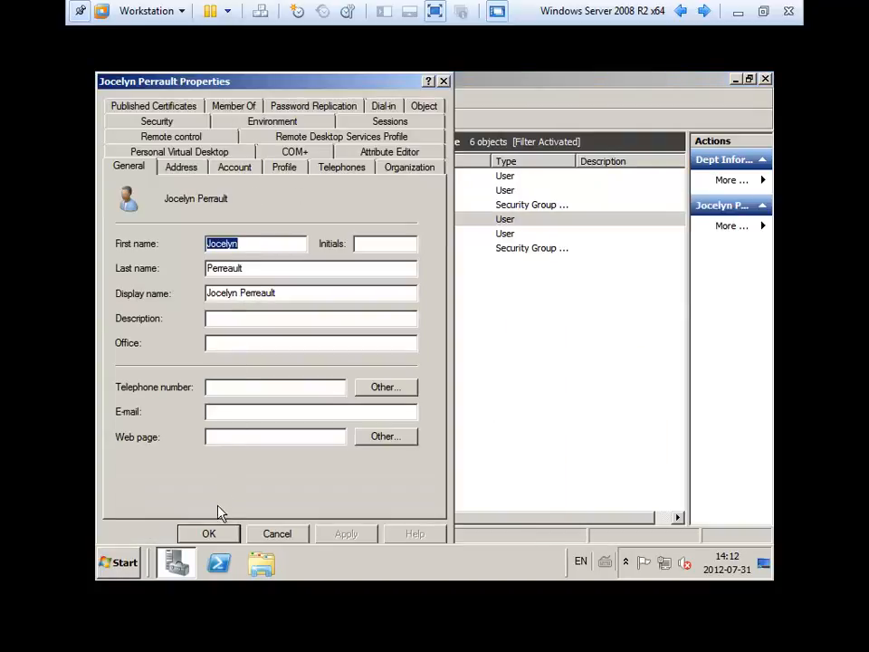
pyautogui.click(209, 532)
pyautogui.click(434, 376)
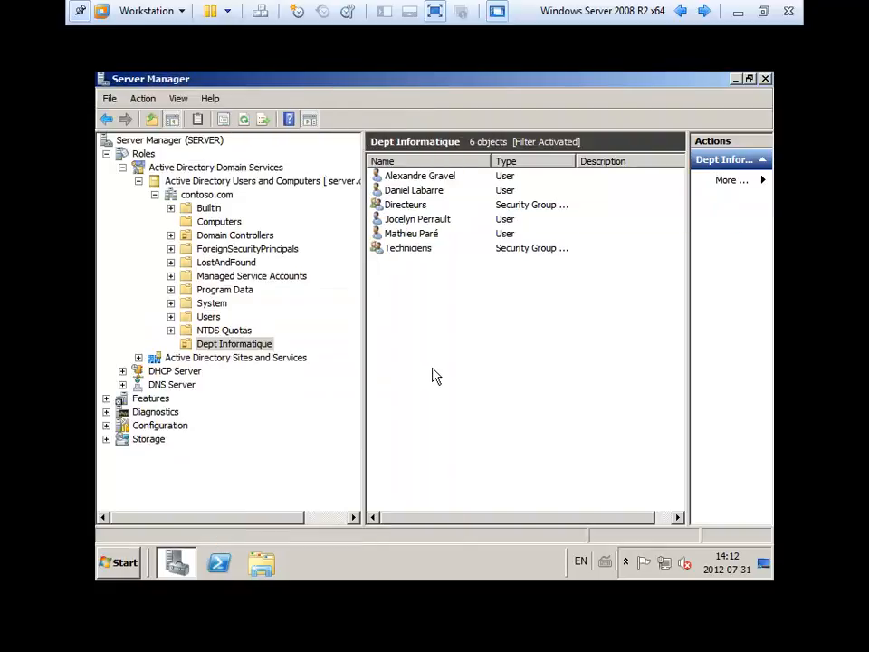
pyautogui.click(405, 205)
pyautogui.click(403, 190)
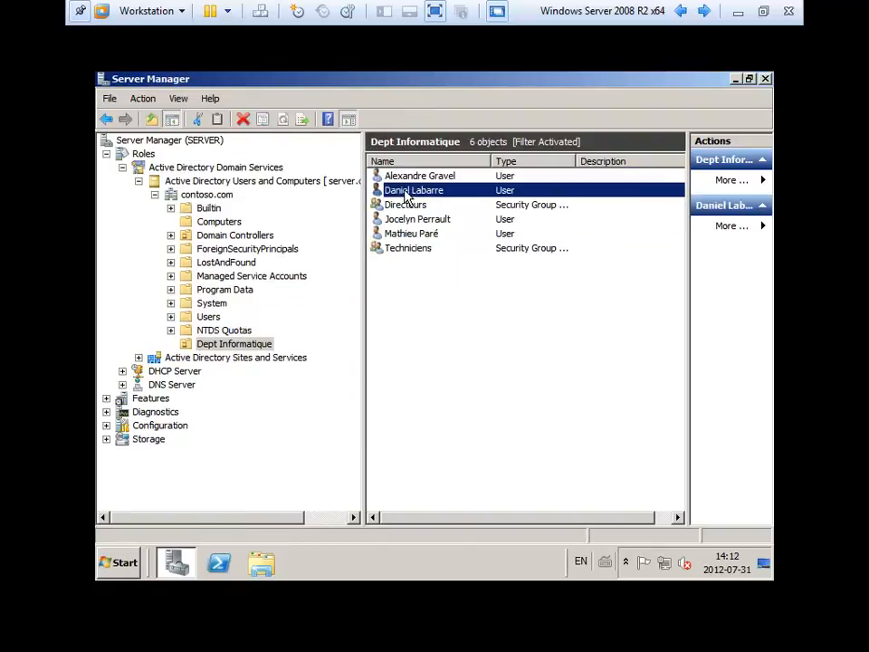
pyautogui.click(401, 249)
pyautogui.press('Home')
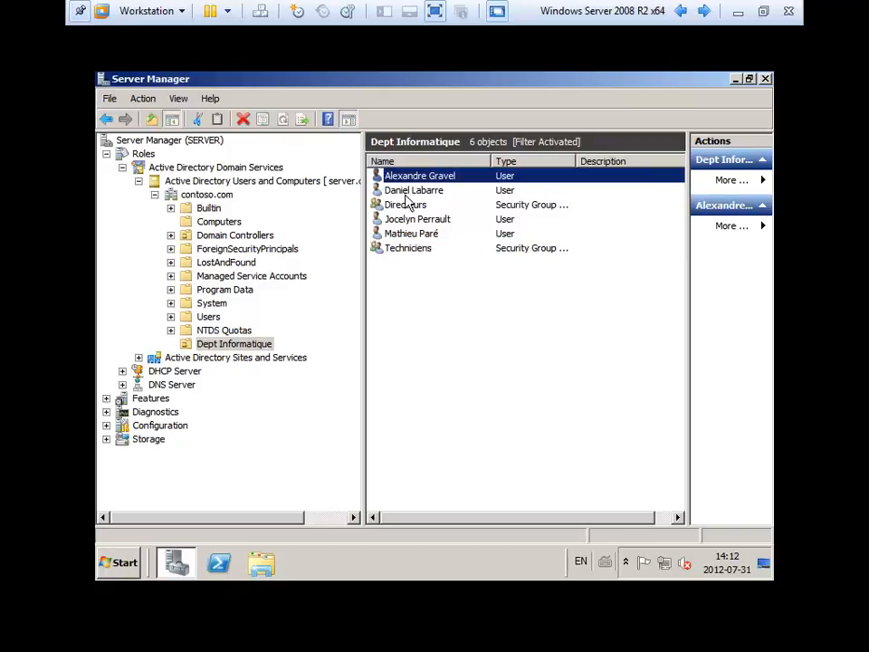
pyautogui.press('Down')
pyautogui.press('Down')
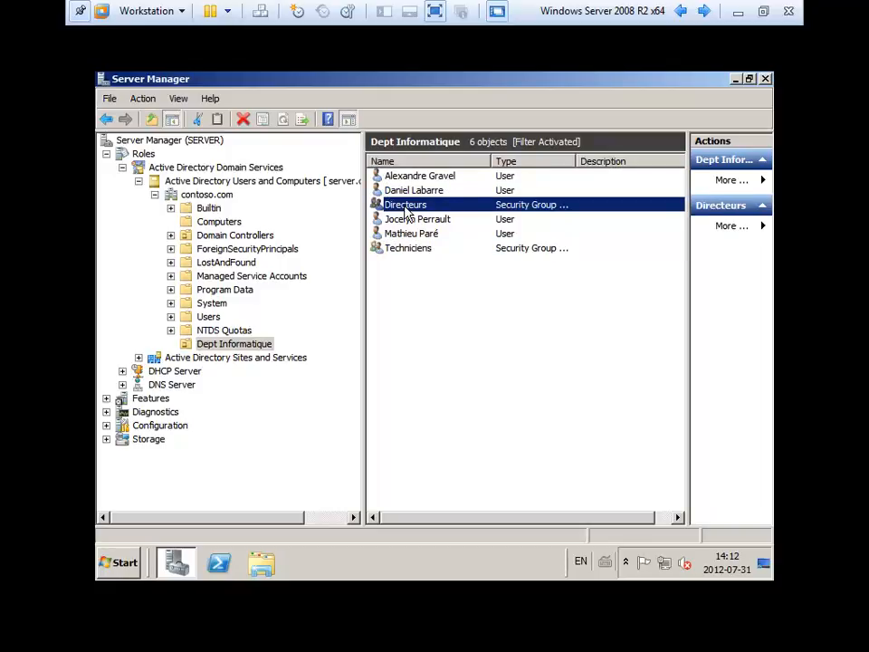
pyautogui.doubleClick(405, 205)
pyautogui.click(231, 129)
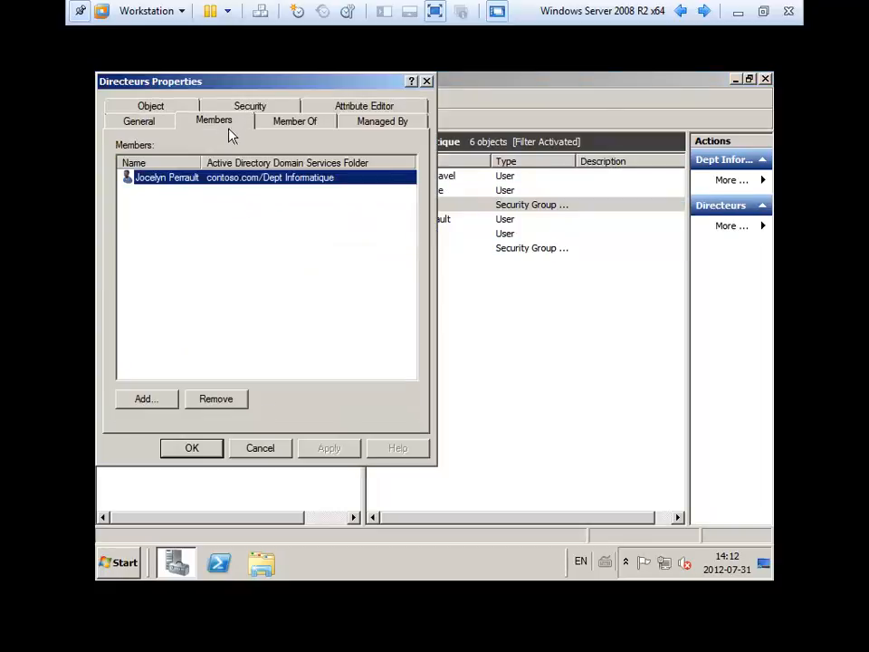
pyautogui.click(268, 449)
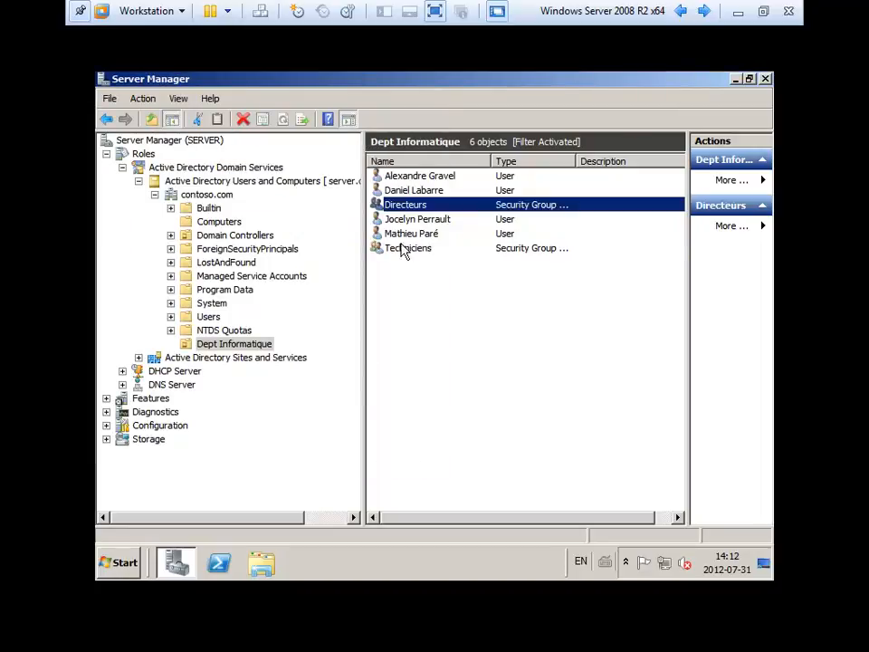
pyautogui.doubleClick(404, 248)
pyautogui.click(238, 129)
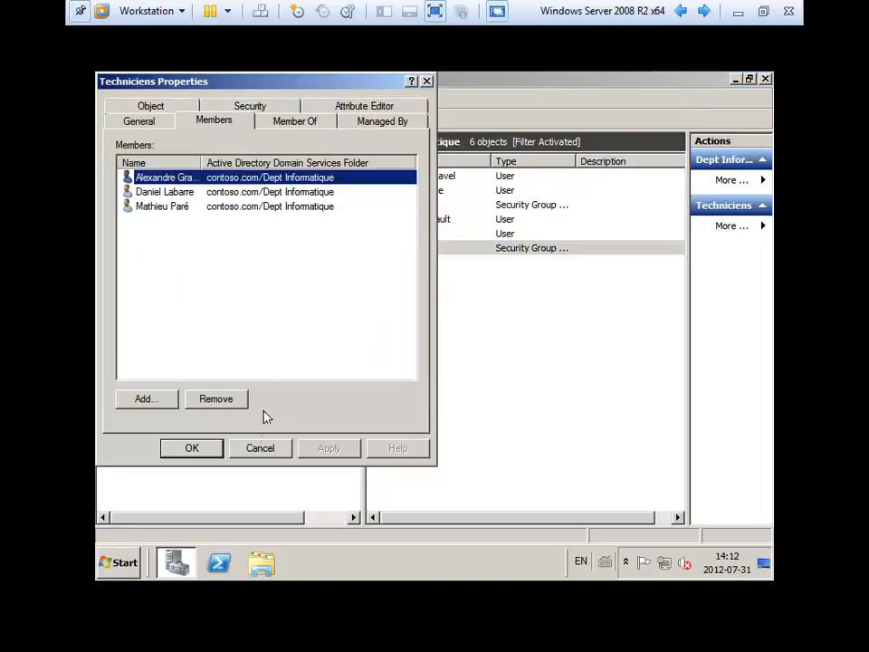
pyautogui.click(261, 447)
pyautogui.click(222, 344)
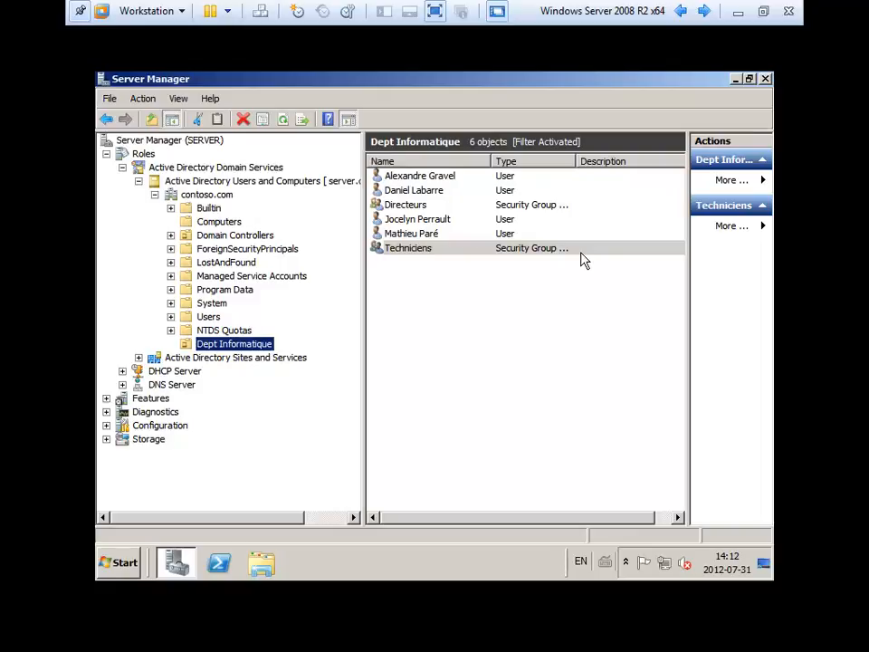
# Close the new-object context menu unused and minimise the VMware virtual machine to the host desktop.
pyautogui.rightClick(464, 332)
pyautogui.moveTo(484, 389)
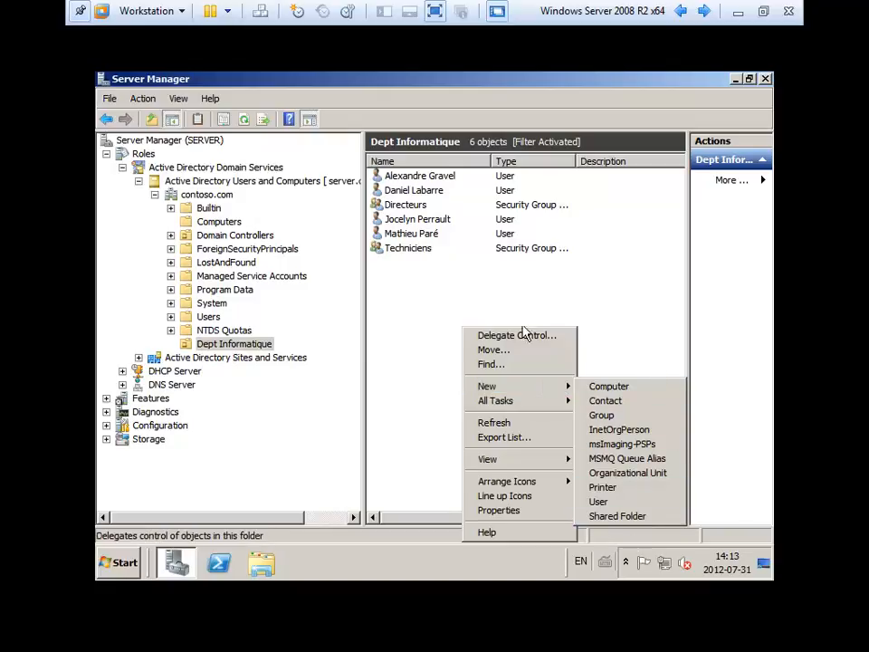
pyautogui.click(549, 296)
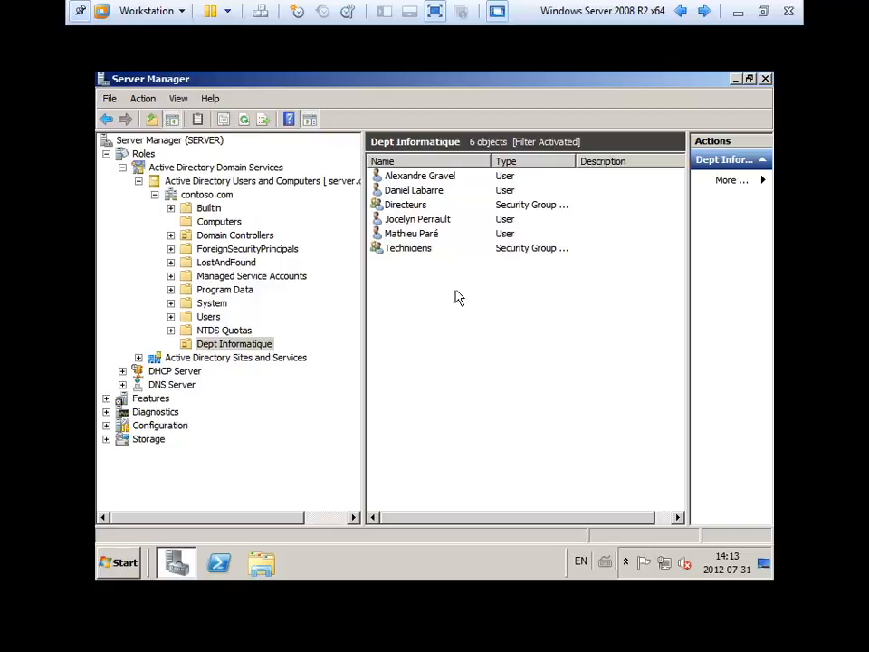
pyautogui.click(738, 13)
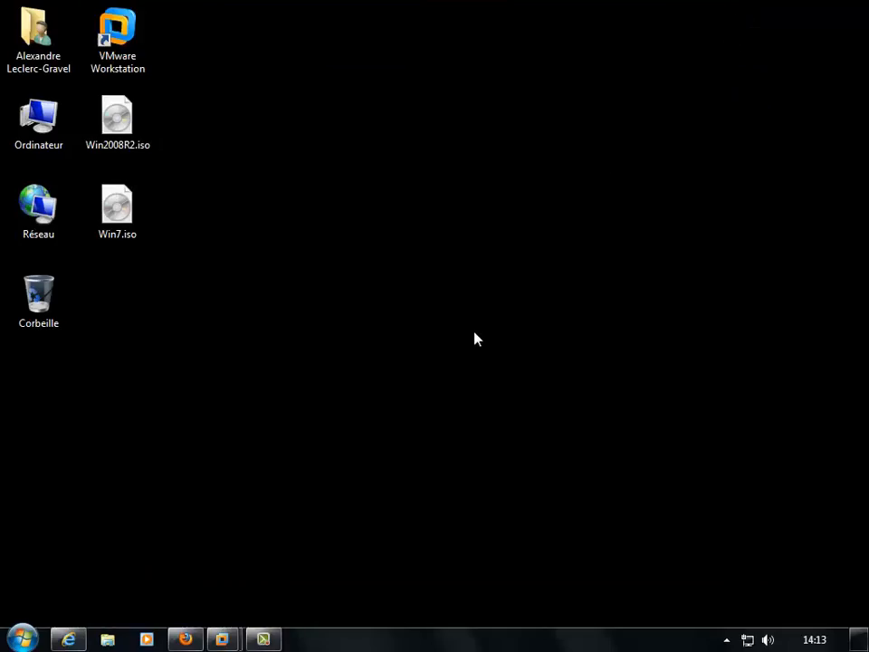
pyautogui.click(268, 638)
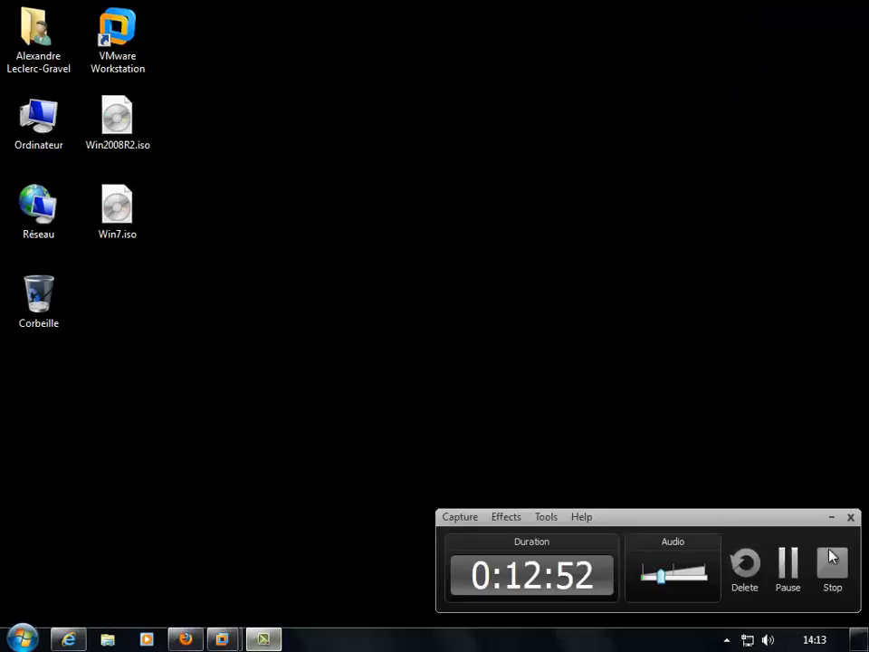